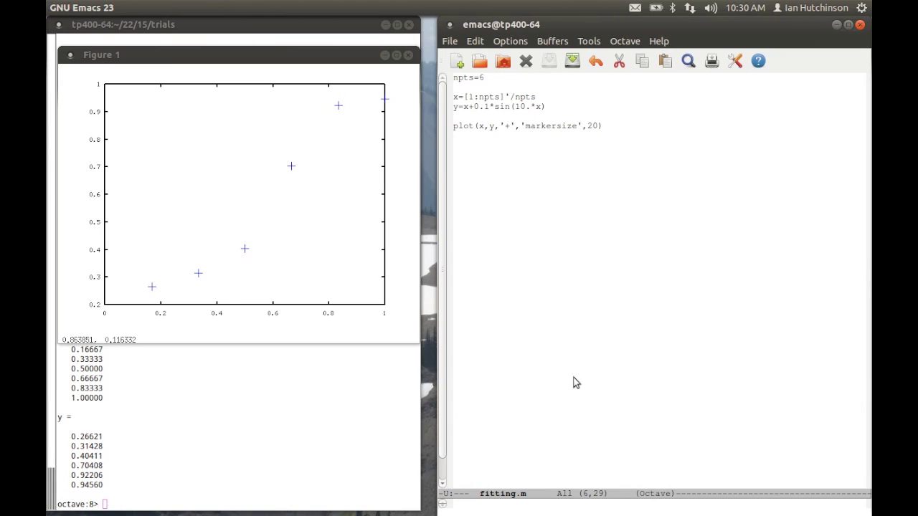
# Add a new line below the plot command reading S=zeros(npts,npts)
pyautogui.press('Return')
pyautogui.press('Return')
pyautogui.write('S=')
pyautogui.write('z')
pyautogui.write('eros')
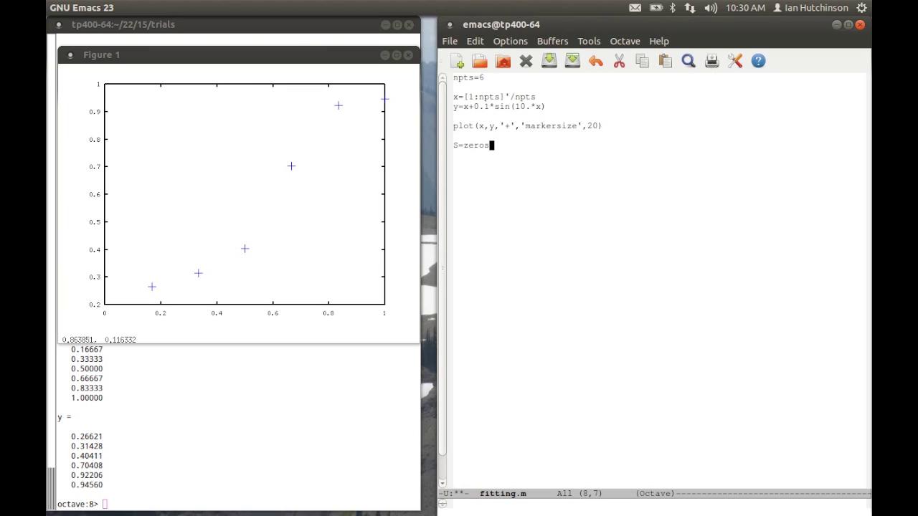
pyautogui.write('(')
pyautogui.write('npts,')
pyautogui.write('npts)')
# Save fitting.m and run fitting in Octave, printing x, y and a 6×6 zero matrix S
pyautogui.hotkey('ctrl', 'x')
pyautogui.hotkey('ctrl', 's')
pyautogui.write('fitting')
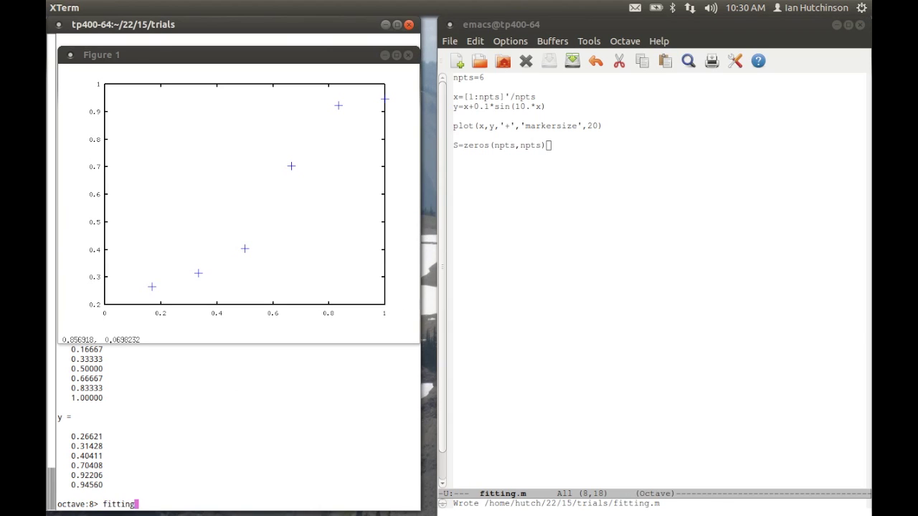
pyautogui.press('Return')
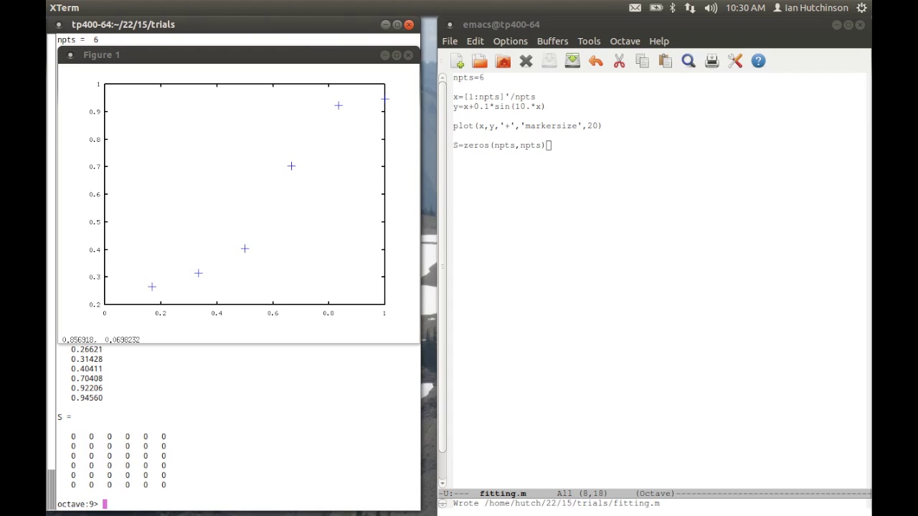
pyautogui.click(239, 300)
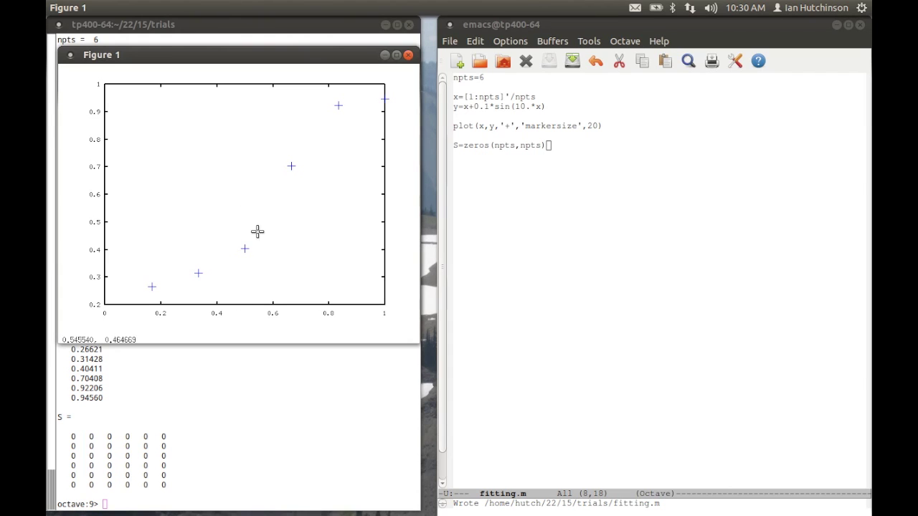
pyautogui.click(256, 27)
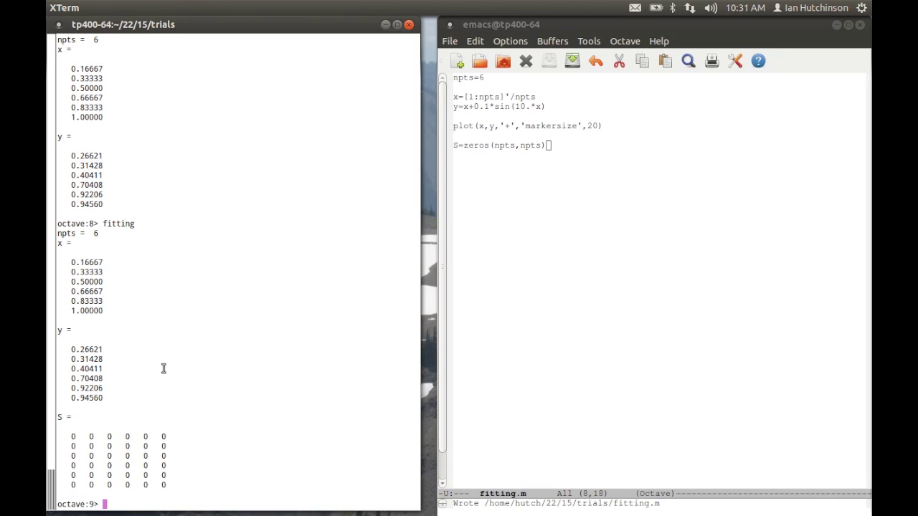
# Append semicolons to the x and y lines of fitting.m
pyautogui.click(523, 277)
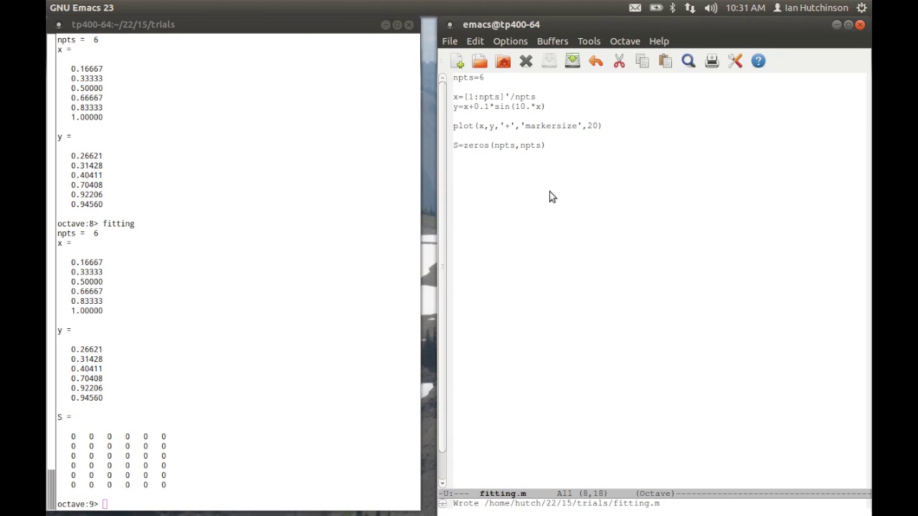
pyautogui.press('Up')
pyautogui.press('Up')
pyautogui.press('Up')
pyautogui.press('Up')
pyautogui.press('Up')
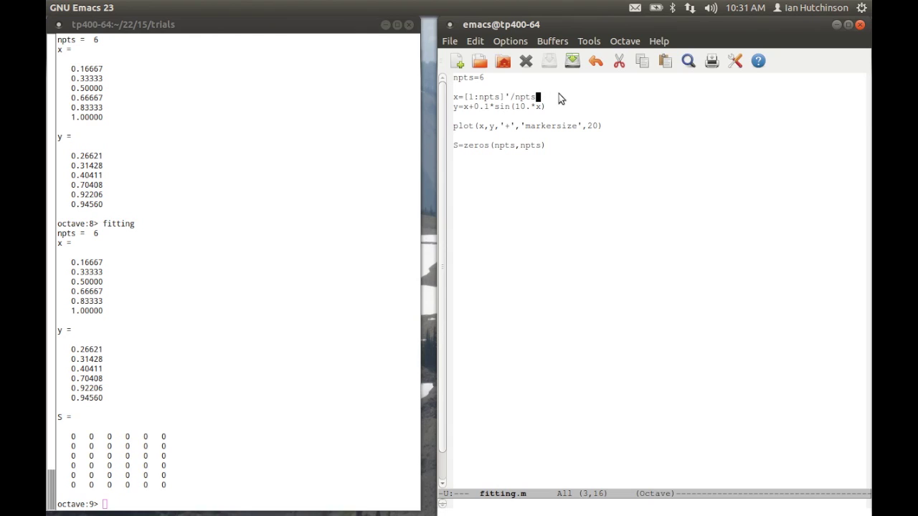
pyautogui.write(' ;')
pyautogui.press('Down')
pyautogui.write(';')
# Save and rerun fitting in Octave so it prints only npts and the zero S
pyautogui.hotkey('ctrl', 'x')
pyautogui.hotkey('ctrl', 's')
pyautogui.click(314, 203)
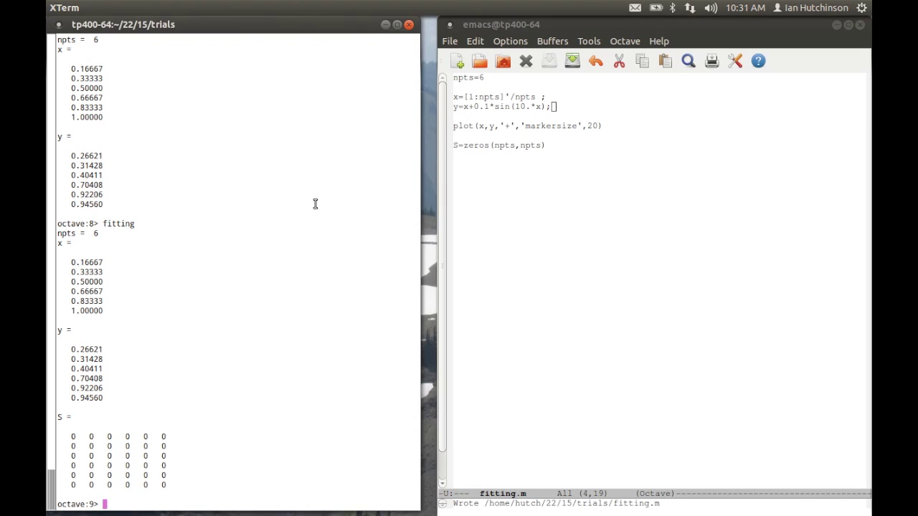
pyautogui.write('fitting')
pyautogui.press('Return')
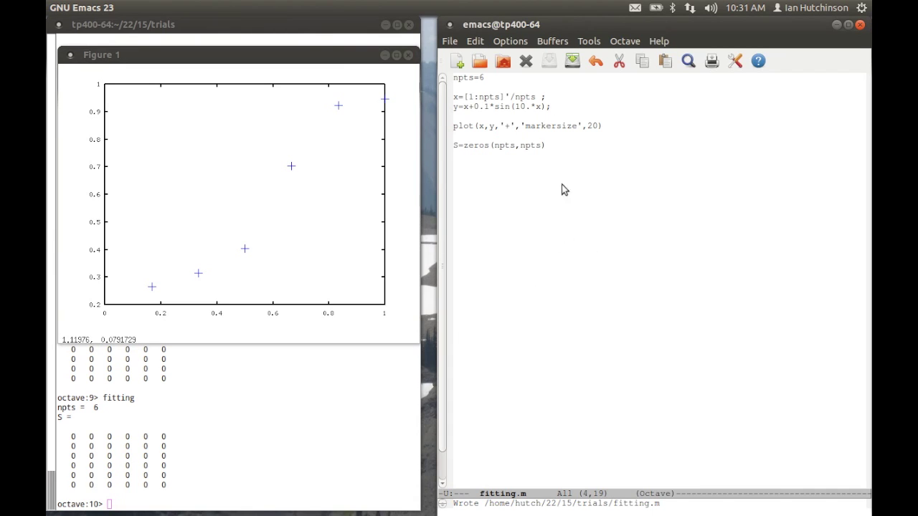
pyautogui.press('Down')
pyautogui.press('Down')
pyautogui.press('Down')
pyautogui.press('Down')
# End the S=zeros(npts,npts) line with a semicolon and open a blank line after it
pyautogui.press('End')
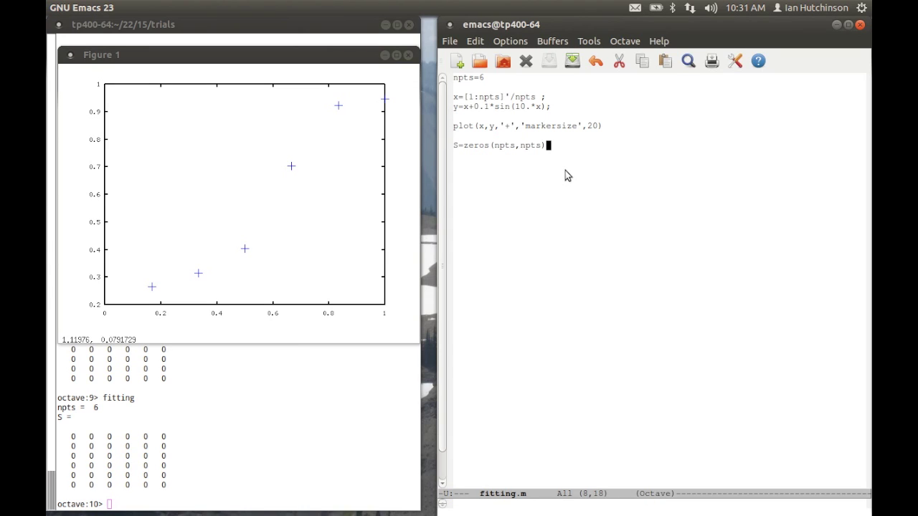
pyautogui.write(';')
pyautogui.press('Return')
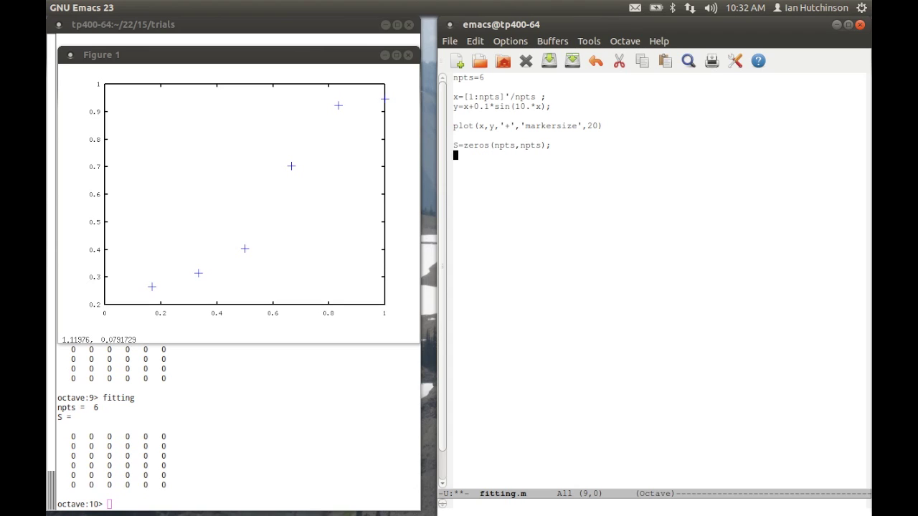
# Write the outer loop 'for i= 1:npts' with its closing 'end'
pyautogui.write('for')
pyautogui.write('i')
pyautogui.write('= ')
pyautogui.write('1:np')
pyautogui.write('ts')
pyautogui.press('Return')
pyautogui.press('Return')
pyautogui.press('Return')
pyautogui.write('end')
# Nest an indented 'for j=1:npts' loop with its own 'end' inside the outer loop
pyautogui.press('Up')
pyautogui.press('Up')
pyautogui.press('Tab')
pyautogui.write('for ')
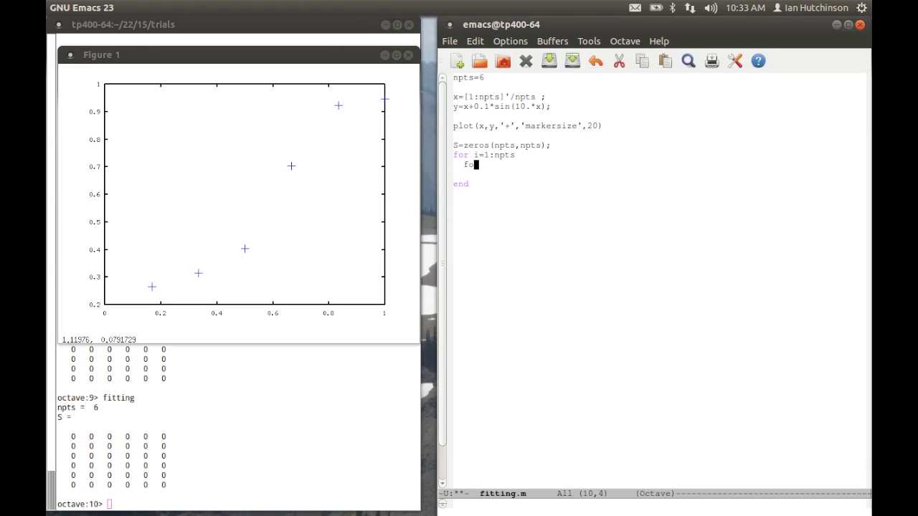
pyautogui.write('j')
pyautogui.write('=1')
pyautogui.write(':npts')
pyautogui.press('Return')
pyautogui.press('Down')
pyautogui.write('end')
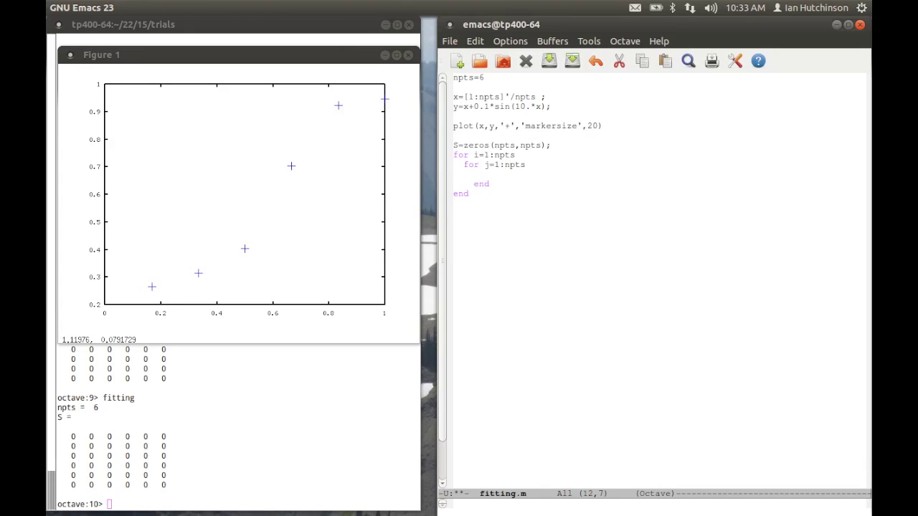
pyautogui.press('Left')
pyautogui.press('Left')
pyautogui.press('Left')
pyautogui.press('Tab')
pyautogui.press('Up')
pyautogui.press('Tab')
pyautogui.write('S')
pyautogui.write('(')
pyautogui.write('i')
pyautogui.write(',')
pyautogui.write('j)')
pyautogui.write('x(')
pyautogui.write('i')
pyautogui.write(')')
pyautogui.write('^(')
pyautogui.write('j-1)')
# Finish the loop body S(i,j)=x(i)^(j-1); add a bare S line after the loops and save
pyautogui.press('Down')
pyautogui.press('Down')
pyautogui.press('Up')
pyautogui.press('Up')
pyautogui.press('Down')
pyautogui.write(';')
pyautogui.press('Down')
pyautogui.press('Down')
pyautogui.press('Down')
pyautogui.press('Down')
pyautogui.write('S')
pyautogui.hotkey('ctrl', 'x')
pyautogui.hotkey('ctrl', 's')
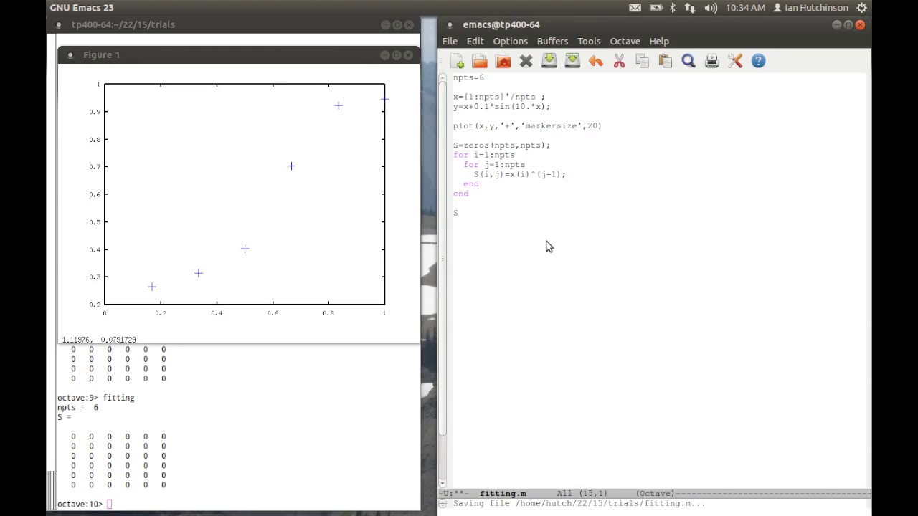
# Rerun fitting in Octave to print S filled with powers of x, then resume editing
pyautogui.click(326, 383)
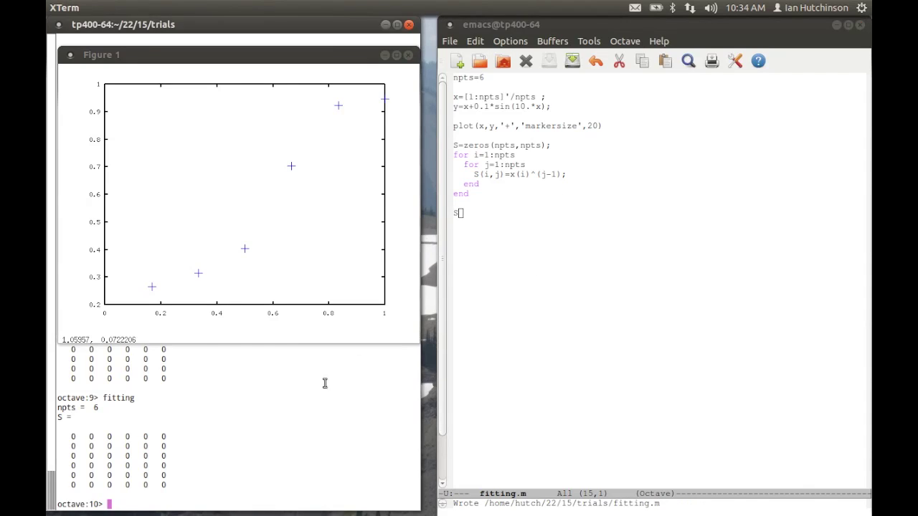
pyautogui.press('Up')
pyautogui.press('Return')
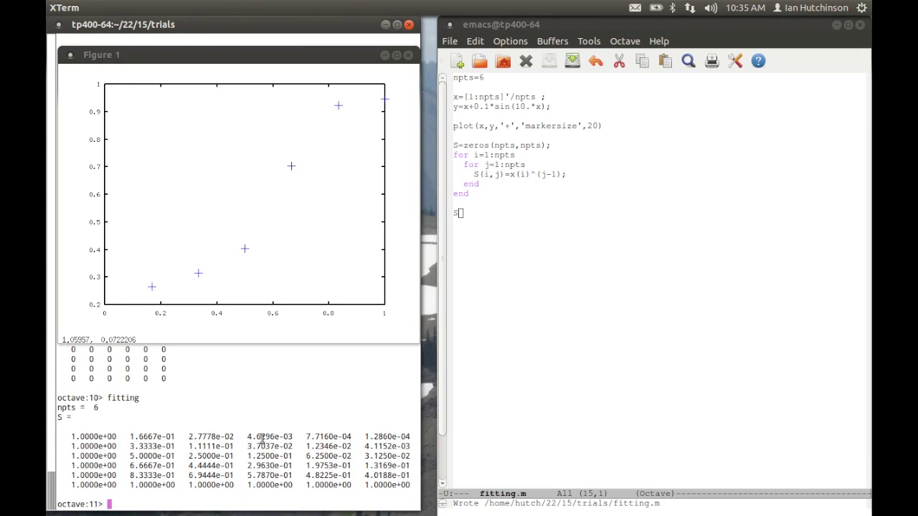
pyautogui.click(612, 322)
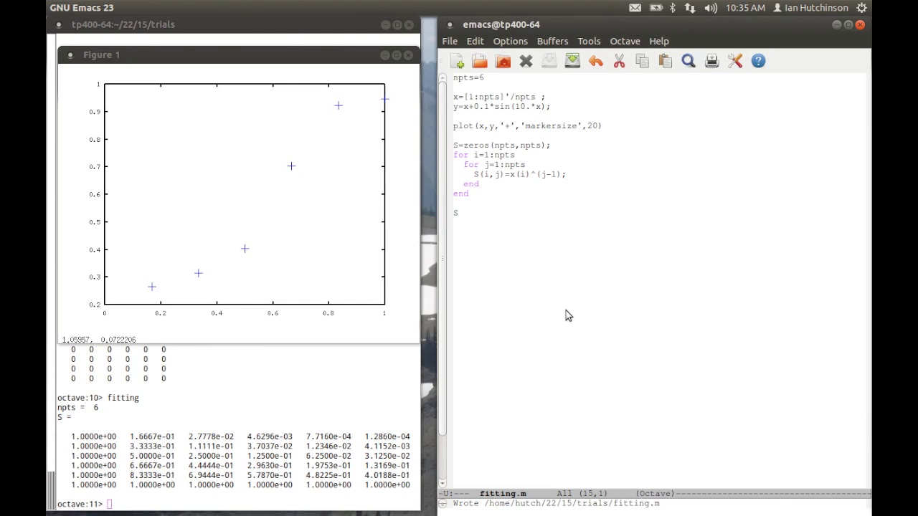
pyautogui.press('Return')
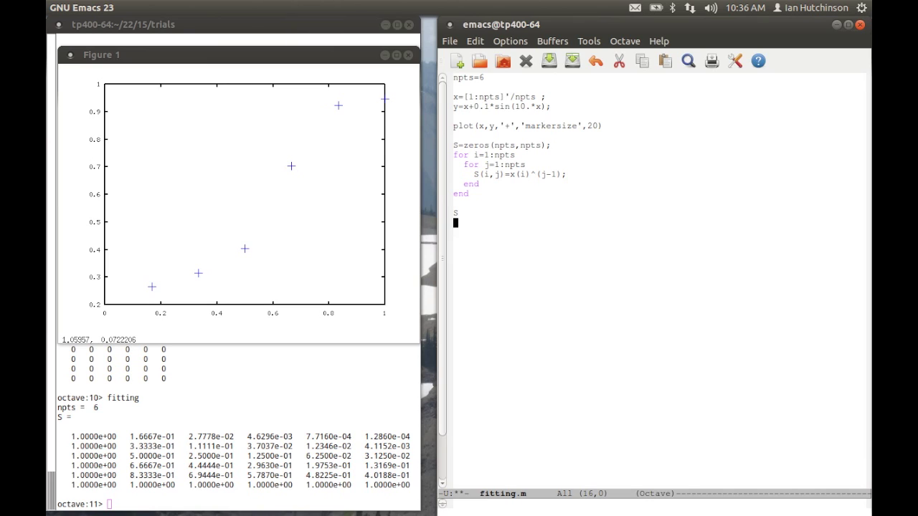
# Add the line Sinv=inv(S) below the S line
pyautogui.press('Return')
pyautogui.write('Si')
pyautogui.write('n')
pyautogui.write('v')
pyautogui.write('=')
pyautogui.write('in')
pyautogui.write('v(')
pyautogui.write('S')
pyautogui.write(')')
# Save fitting.m and rerun it in Octave to print the 6×6 inverse Sinv
pyautogui.hotkey('ctrl', 'x')
pyautogui.hotkey('ctrl', 's')
pyautogui.click(379, 396)
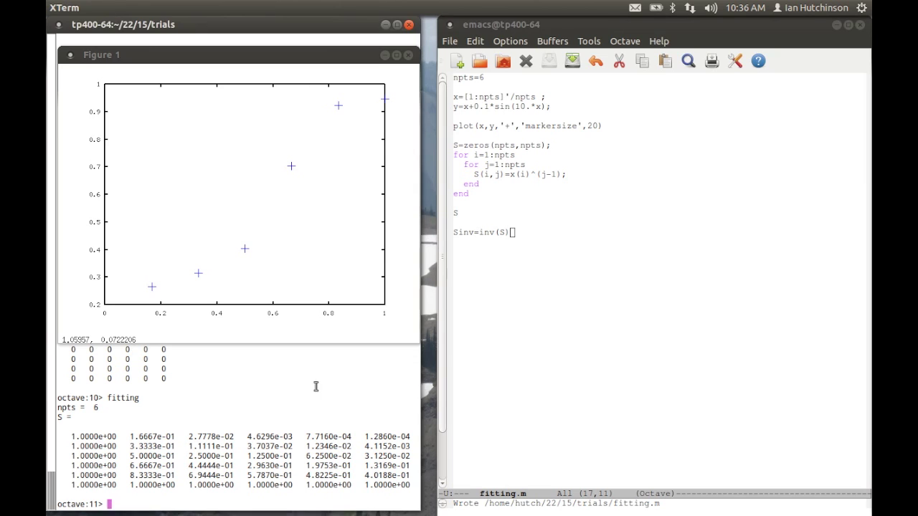
pyautogui.write('fitting')
pyautogui.press('Return')
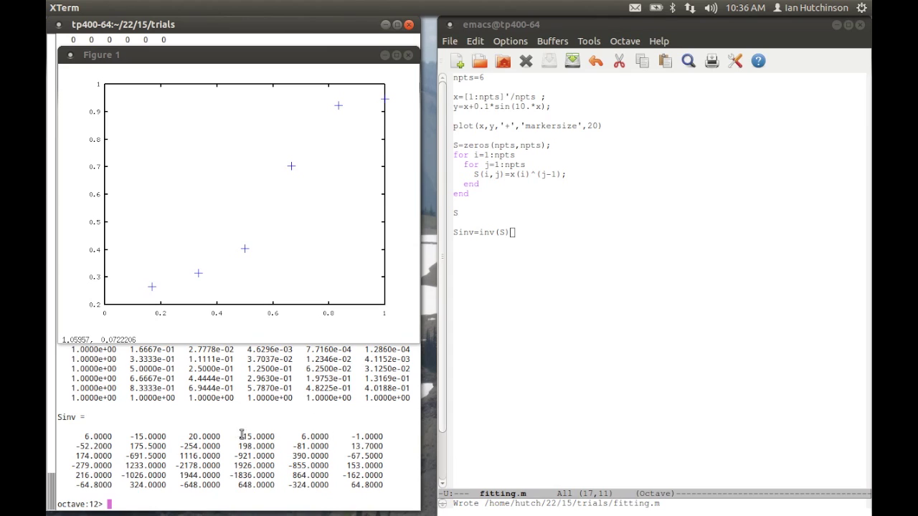
pyautogui.click(459, 352)
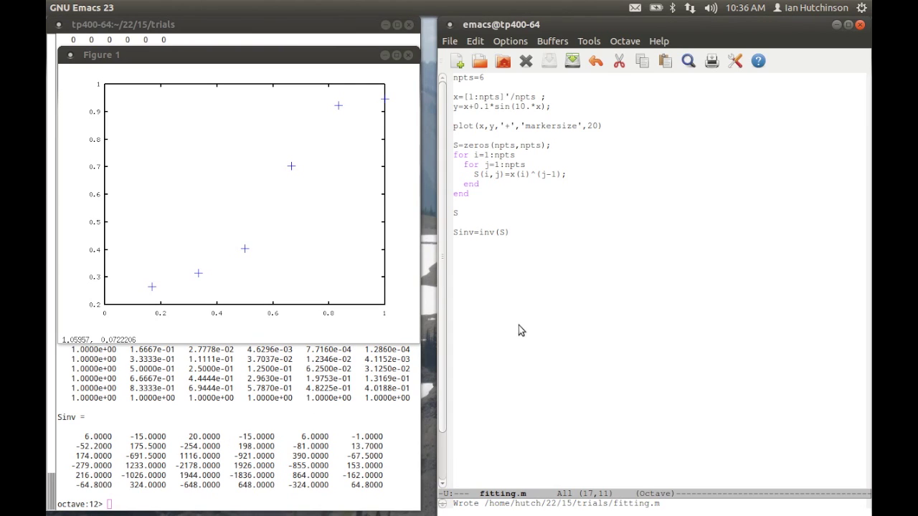
# Add the line c=Sinv*y after Sinv=inv(S) and save fitting.m
pyautogui.press('Return')
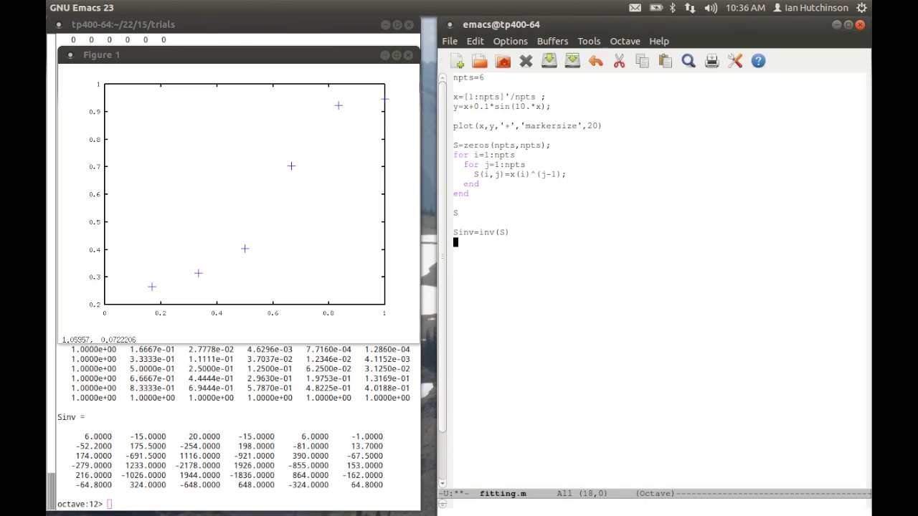
pyautogui.press('Return')
pyautogui.write('c')
pyautogui.write('=')
pyautogui.write('Sinv*')
pyautogui.write('y')
pyautogui.hotkey('ctrl', 'x')
pyautogui.hotkey('ctrl', 's')
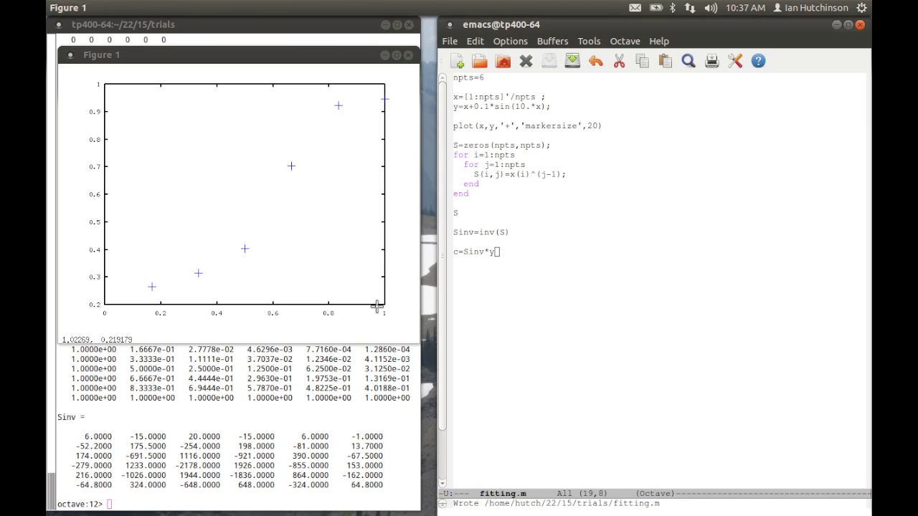
pyautogui.click(288, 377)
pyautogui.click(514, 354)
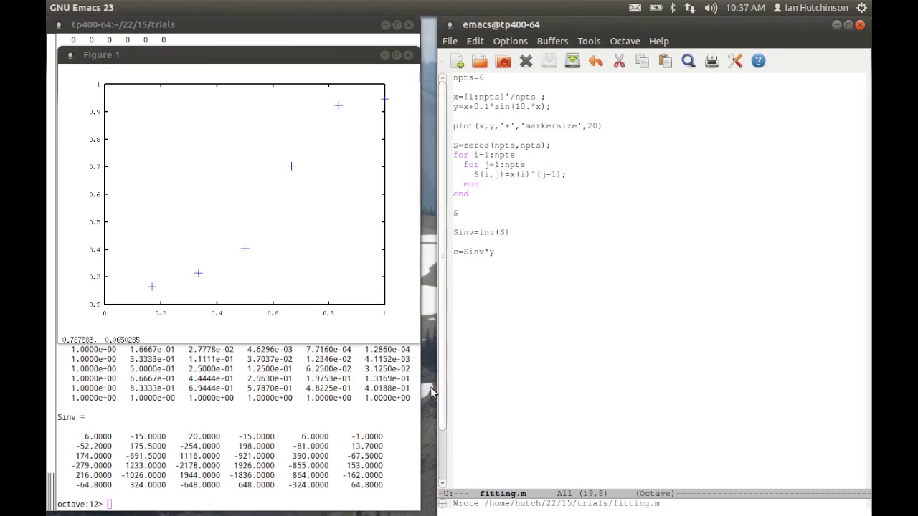
# Rerun fitting in Octave to print the six coefficients of c
pyautogui.write('fitting')
pyautogui.press('Return')
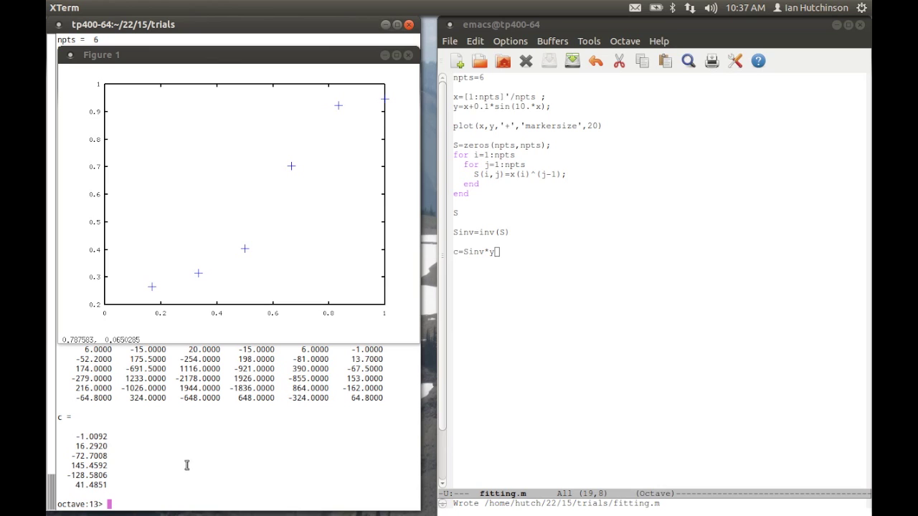
pyautogui.click(448, 313)
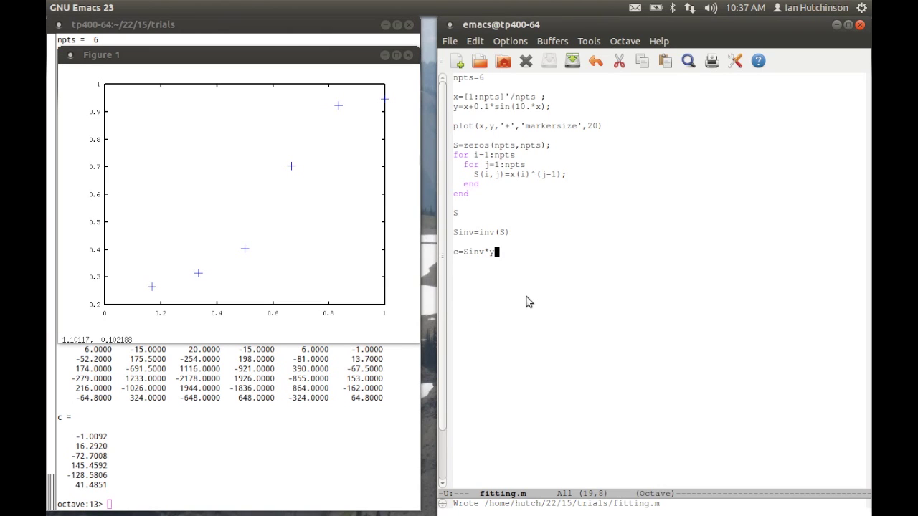
# Add an np2=40; line below c=Sinv*y in fitting.m
pyautogui.press('Return')
pyautogui.press('Return')
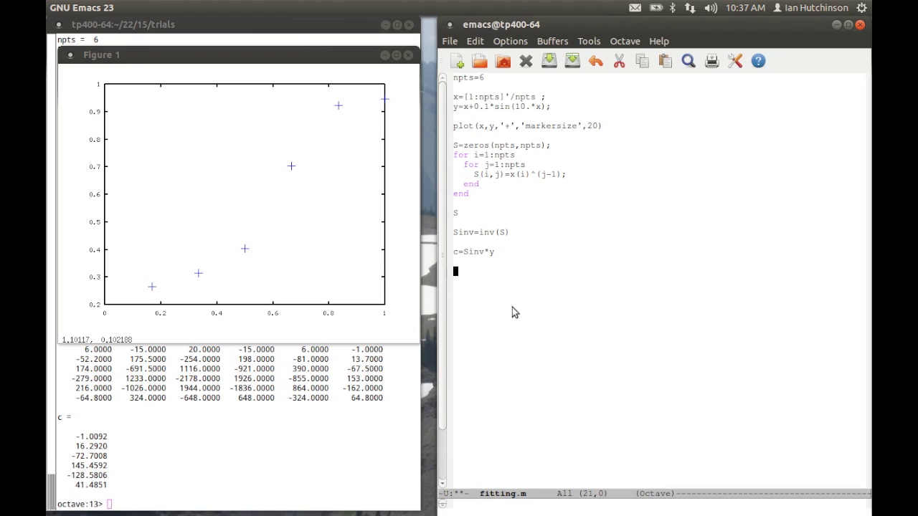
pyautogui.click(414, 368)
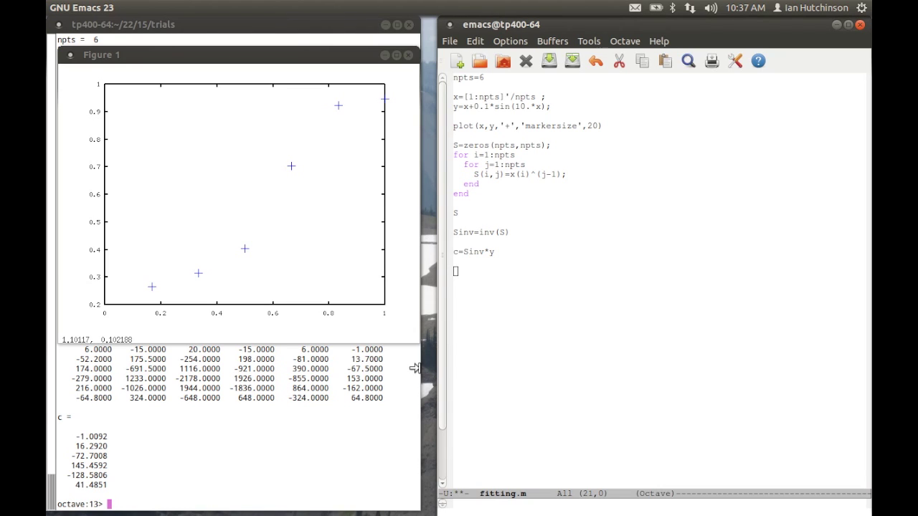
pyautogui.click(414, 367)
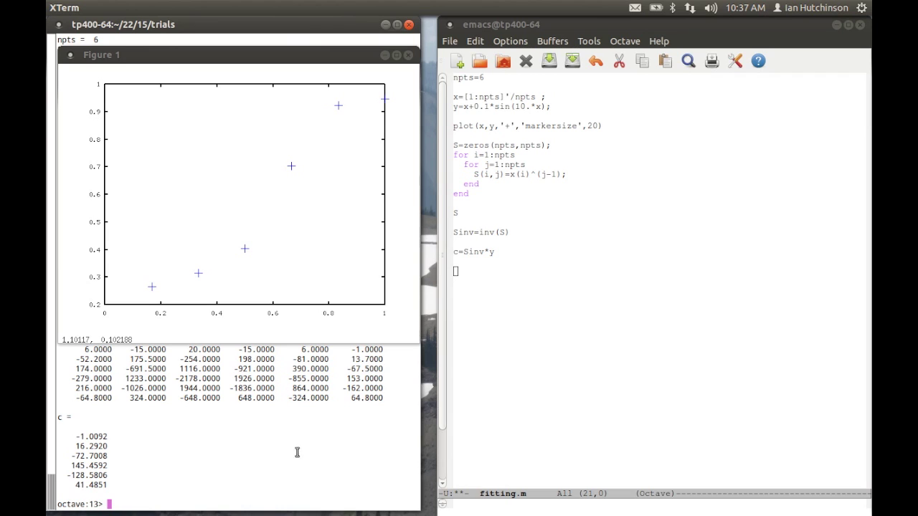
pyautogui.click(486, 352)
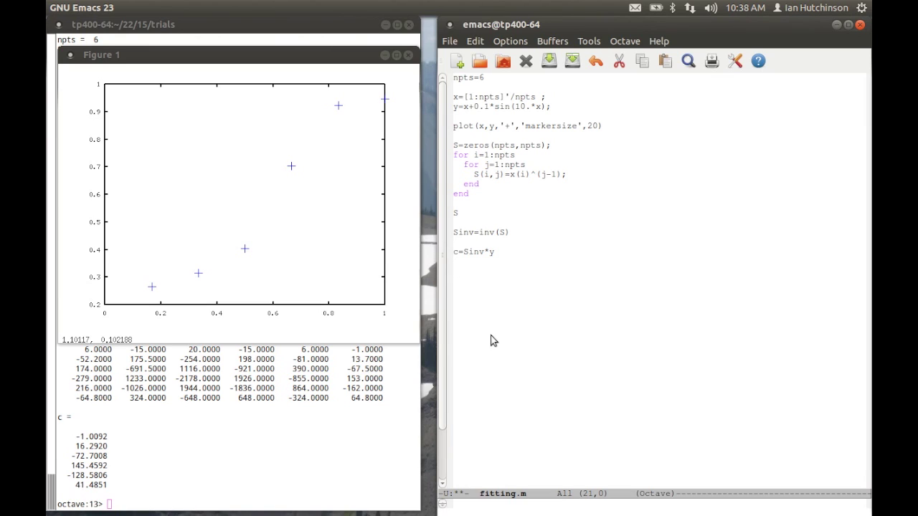
pyautogui.write('n')
pyautogui.write('p2')
pyautogui.write('=')
pyautogui.write('40')
pyautogui.write(';')
# Add the lines x2=[1:np2]'/np2;, y2=x2; and fj=c; to fitting.m
pyautogui.press('Return')
pyautogui.write('x2')
pyautogui.write('=')
pyautogui.write('[')
pyautogui.write('1')
pyautogui.write(':')
pyautogui.write('np2')
pyautogui.write(']')
pyautogui.write("'")
pyautogui.write('/np2')
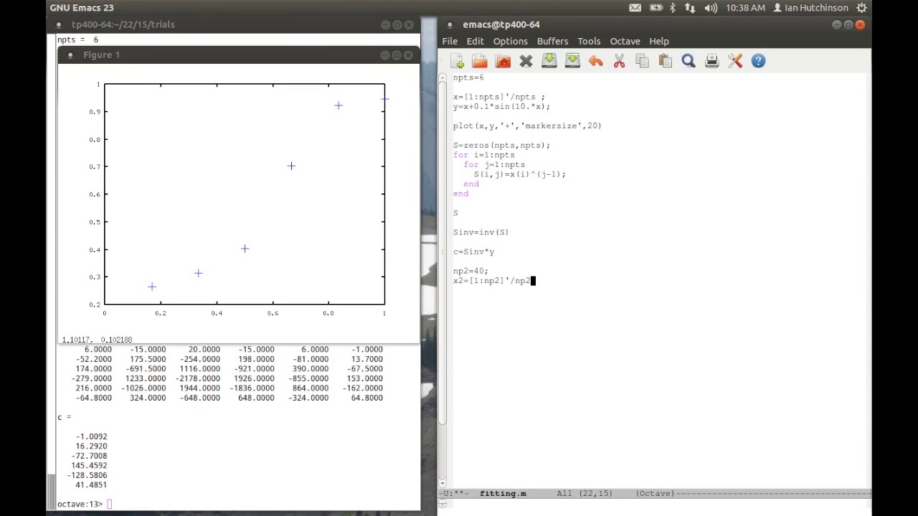
pyautogui.press('Return')
pyautogui.write('y2')
pyautogui.write('=x')
pyautogui.write('2')
pyautogui.press('Up')
pyautogui.press('Right')
pyautogui.press('Right')
pyautogui.press('Right')
pyautogui.press('Right')
pyautogui.press('Right')
pyautogui.press('Right')
pyautogui.press('Right')
pyautogui.write(';')
pyautogui.press('Down')
pyautogui.press('Return')
pyautogui.write('fi')
pyautogui.write('=c')
pyautogui.write(';')
# Save fitting.m and rerun fitting in Octave
pyautogui.hotkey('ctrl', 'x')
pyautogui.hotkey('ctrl', 's')
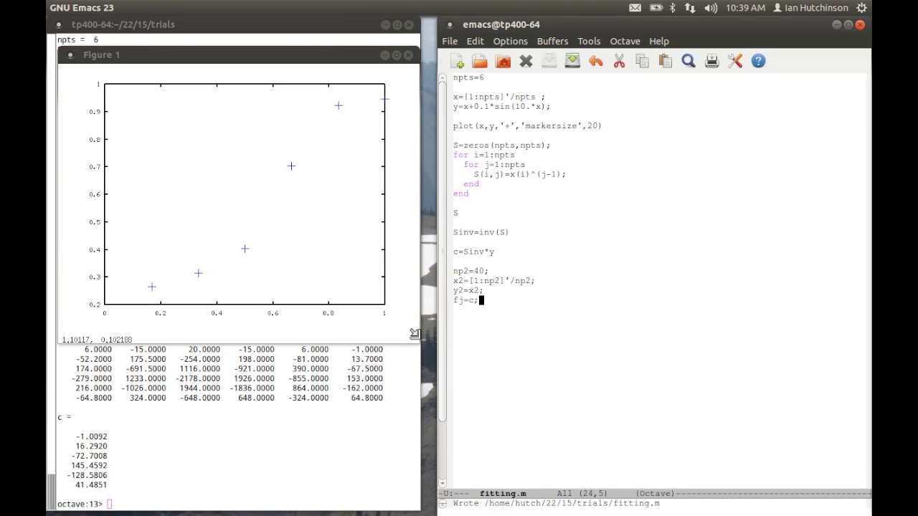
pyautogui.click(286, 380)
pyautogui.write('fitting')
pyautogui.press('Return')
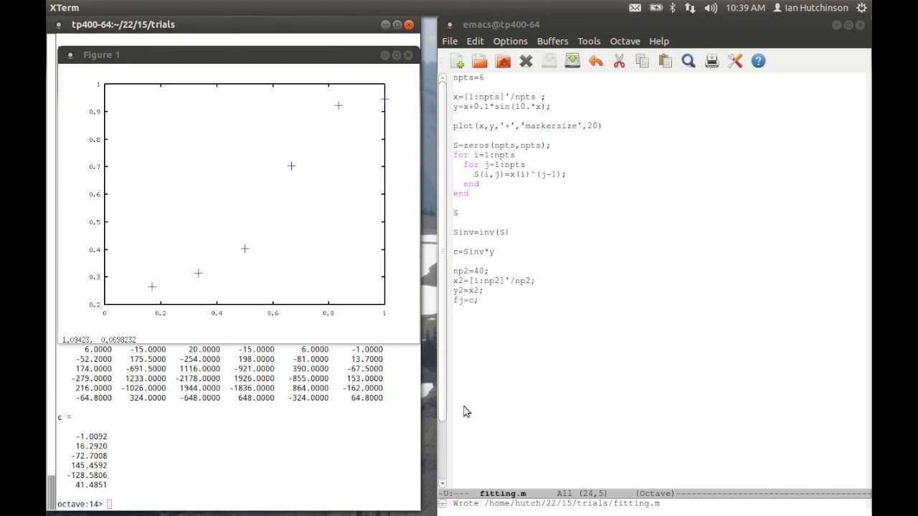
# Start an outer loop line for j=1:np2 after fj=c;
pyautogui.click(502, 405)
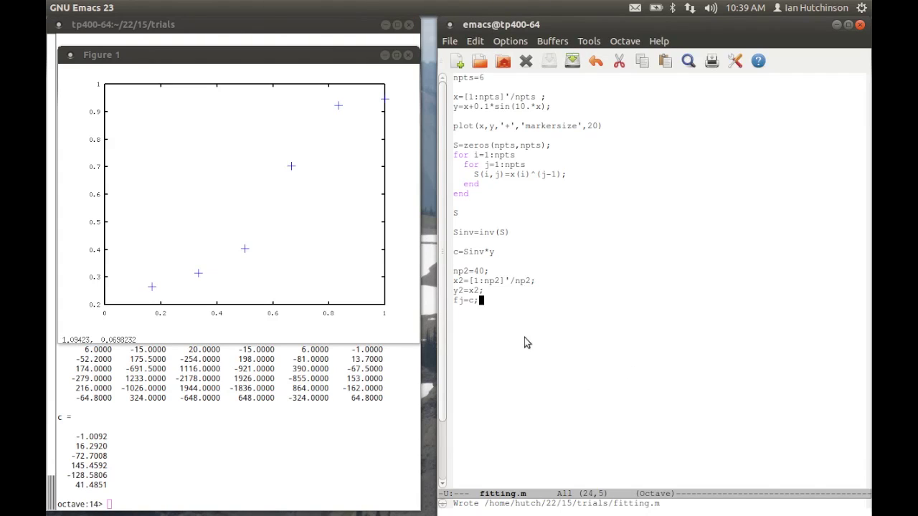
pyautogui.press('Return')
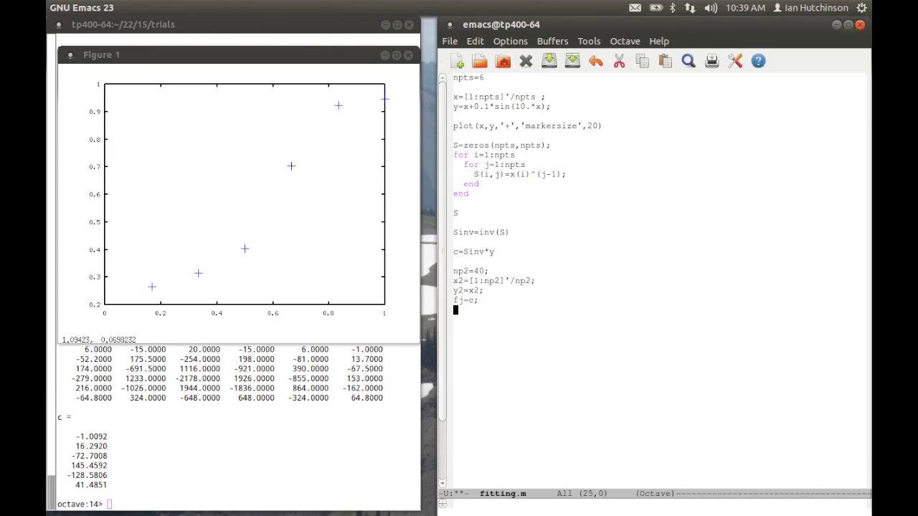
pyautogui.write('for ')
pyautogui.write('j=')
pyautogui.write('1:np2')
# Add the inner loop for i=1:np2 with body fj(i)=x2(j)^(j-1)
pyautogui.press('Return')
pyautogui.write('for')
pyautogui.write('=1')
pyautogui.write(':np')
pyautogui.write('2')
pyautogui.press('Return')
pyautogui.press('Tab')
pyautogui.write('j')
pyautogui.write('(')
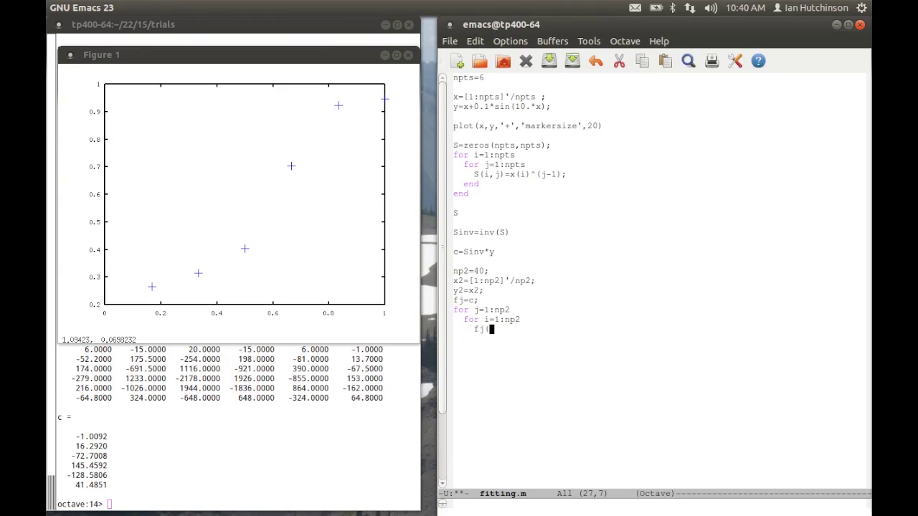
pyautogui.write('i)=')
pyautogui.write('x')
pyautogui.write('2')
pyautogui.write('(')
pyautogui.write('j)')
pyautogui.write('^')
pyautogui.write('(j-1')
pyautogui.write(')')
# Correct the exponent to i-1, end the line with ;, and close the inner loop
pyautogui.press('Left')
pyautogui.press('Left')
pyautogui.press('Left')
pyautogui.press('BackSpace')
pyautogui.write('i')
pyautogui.click(558, 329)
pyautogui.press('End')
pyautogui.write(';')
pyautogui.press('Return')
pyautogui.press('Tab')
pyautogui.write('end')
# Add the line y2(j)=c'*fj; after the inner loop
pyautogui.press('Return')
pyautogui.write('y2(')
pyautogui.write('j)=')
pyautogui.write('c')
pyautogui.click(225, 443)
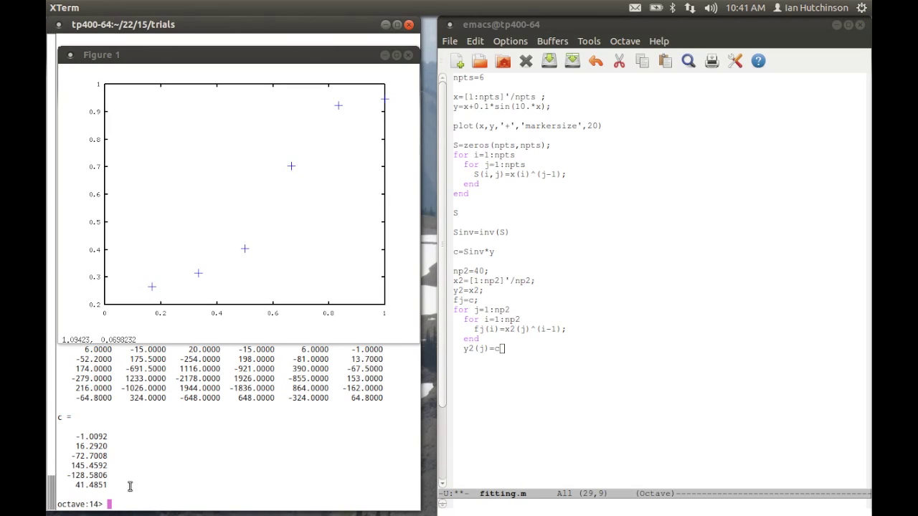
pyautogui.click(601, 364)
pyautogui.write("'")
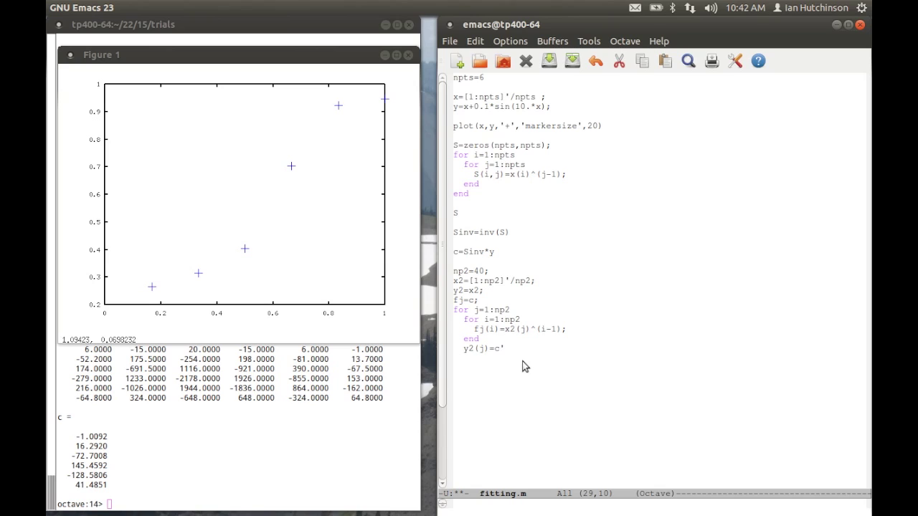
pyautogui.write('*')
pyautogui.write('fi')
pyautogui.press('BackSpace')
pyautogui.write('j')
pyautogui.write(';')
# Close the outer loop with end and save fitting.m
pyautogui.press('Return')
pyautogui.write('end')
pyautogui.hotkey('ctrl', 'x')
pyautogui.hotkey('ctrl', 's')
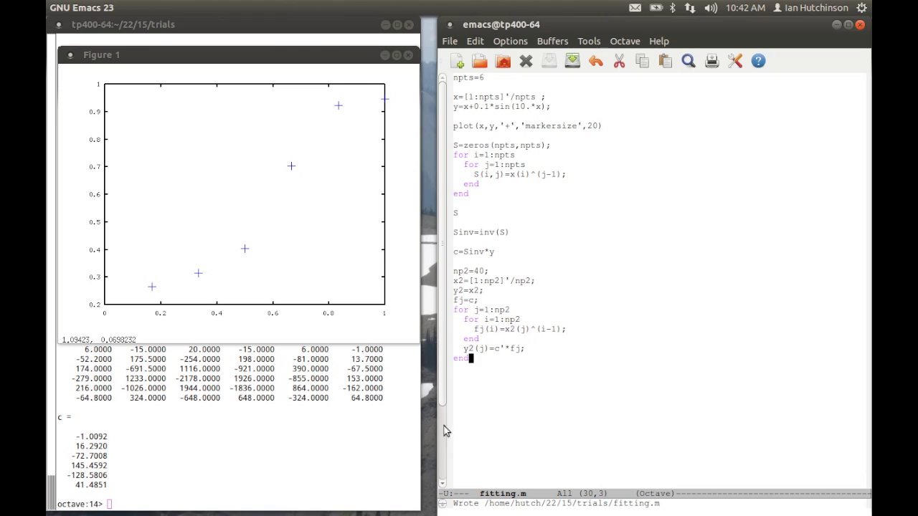
pyautogui.write('fitting')
pyautogui.press('Return')
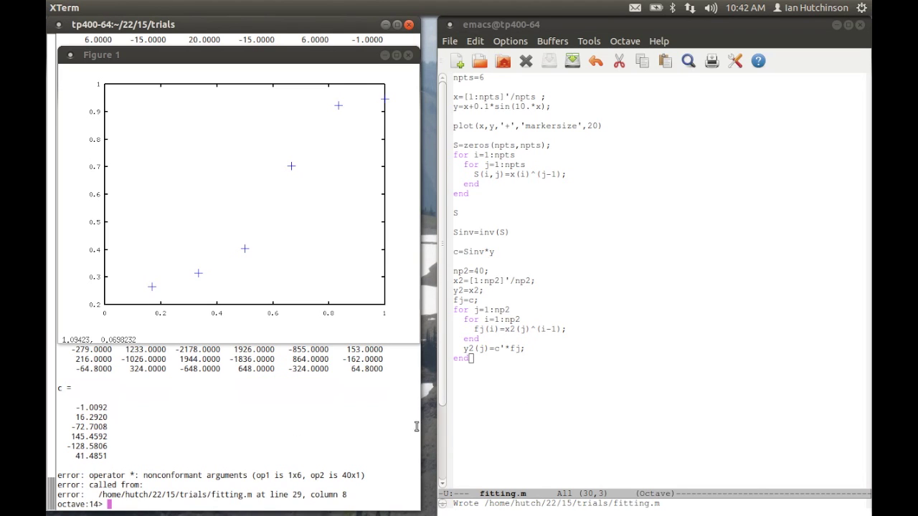
pyautogui.click(485, 431)
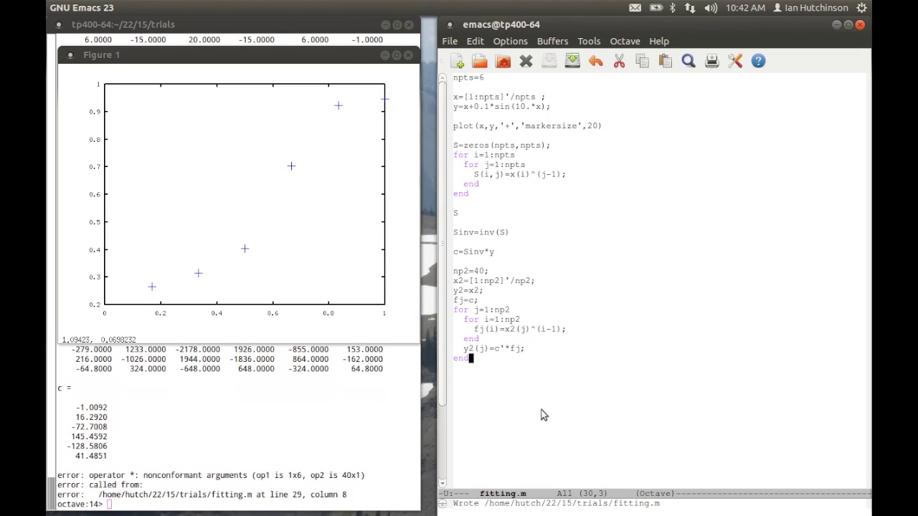
pyautogui.click(347, 441)
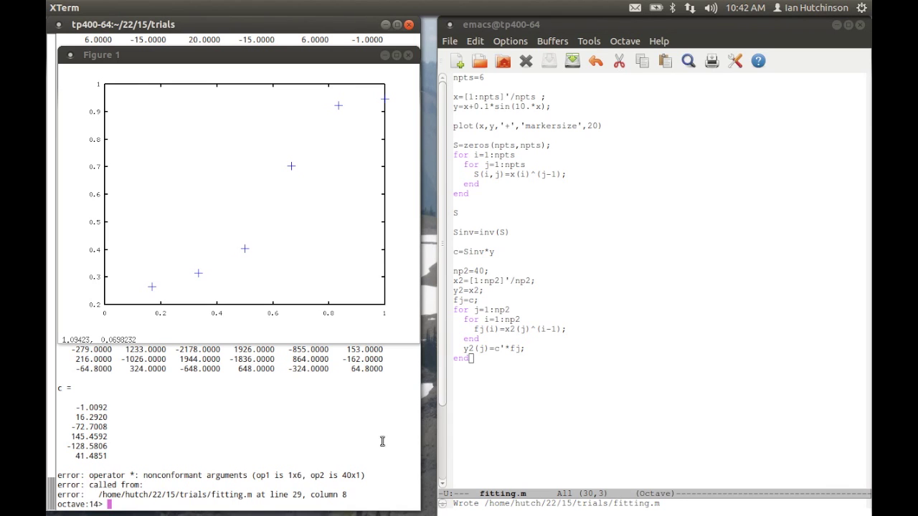
pyautogui.click(495, 401)
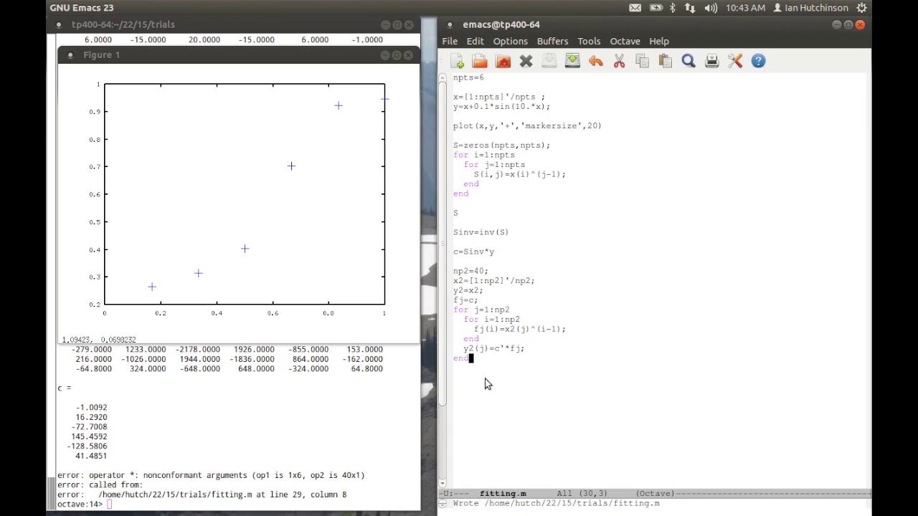
pyautogui.press('Up')
pyautogui.press('Up')
pyautogui.press('Up')
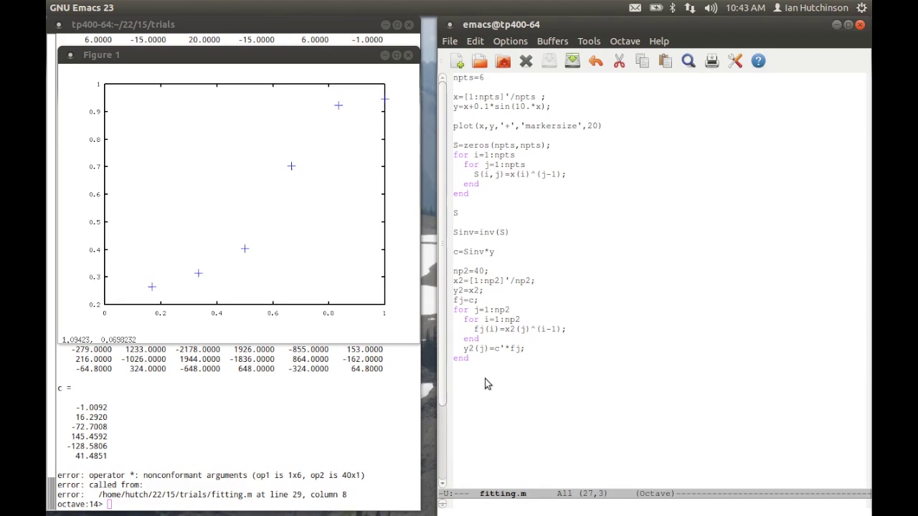
pyautogui.press('Down')
pyautogui.press('Down')
pyautogui.click(292, 446)
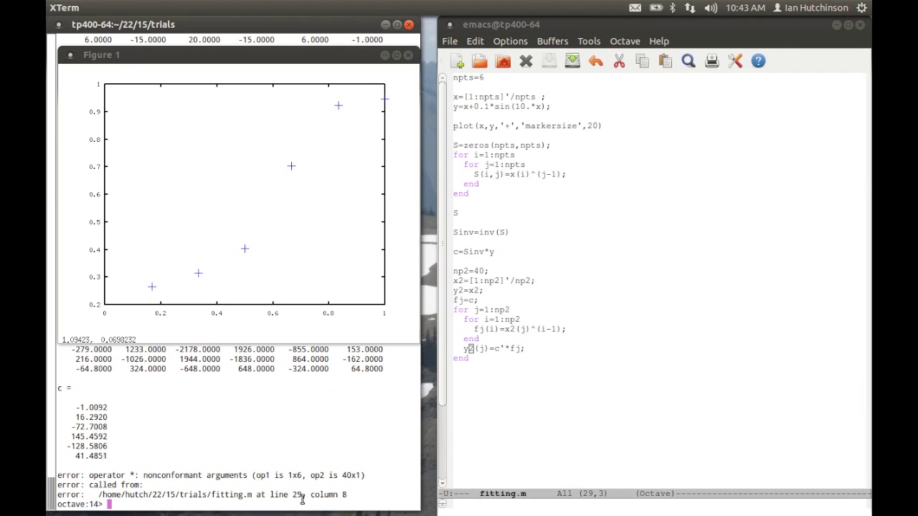
# Compare the Octave nonconformant error message against line 29 of the script
pyautogui.click(502, 446)
pyautogui.click(305, 491)
pyautogui.click(469, 438)
pyautogui.press('Right')
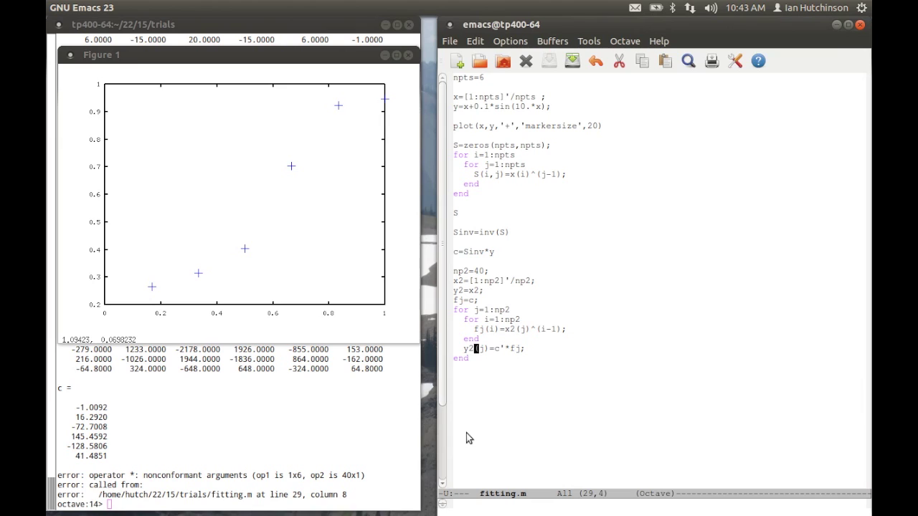
pyautogui.press('Right')
pyautogui.press('Right')
pyautogui.press('Right')
pyautogui.press('Right')
pyautogui.press('Right')
pyautogui.press('Right')
pyautogui.click(386, 419)
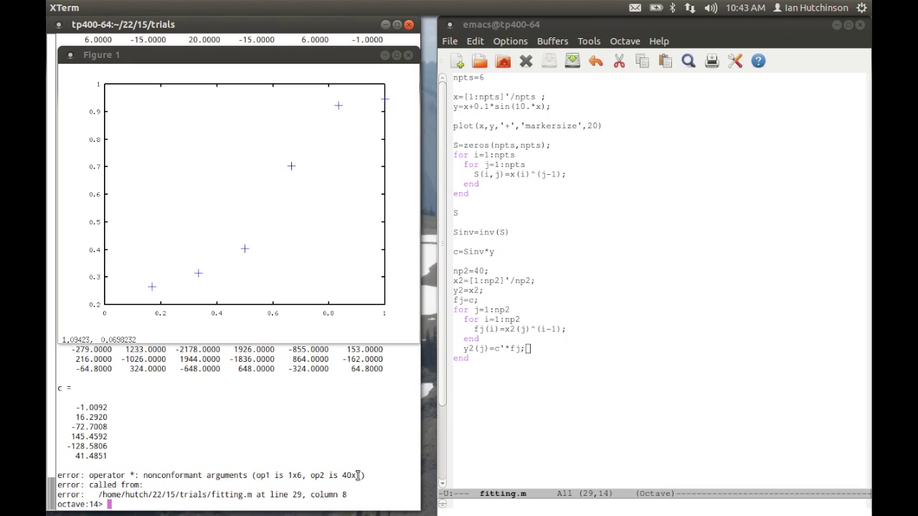
pyautogui.click(536, 353)
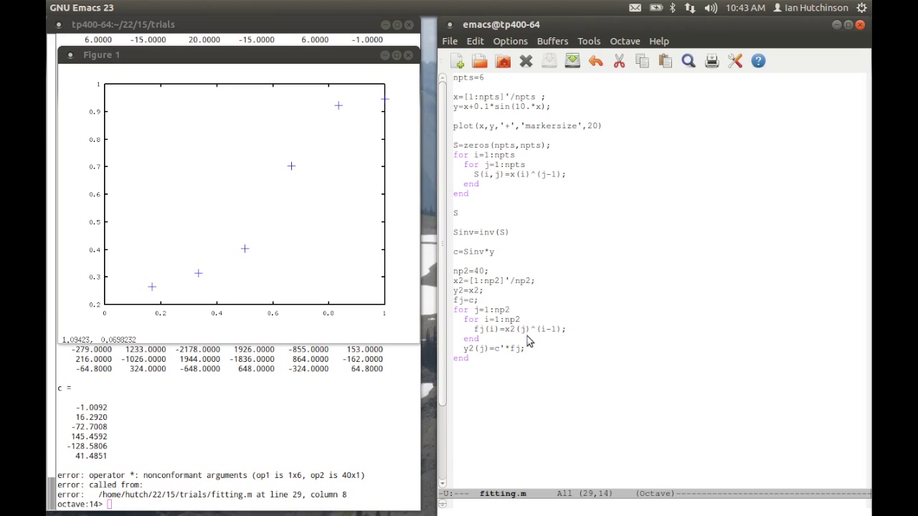
# Change the inner loop on line 26 to for i=1:npts and save
pyautogui.press('Up')
pyautogui.press('Up')
pyautogui.press('Up')
pyautogui.press('BackSpace')
pyautogui.write('ts')
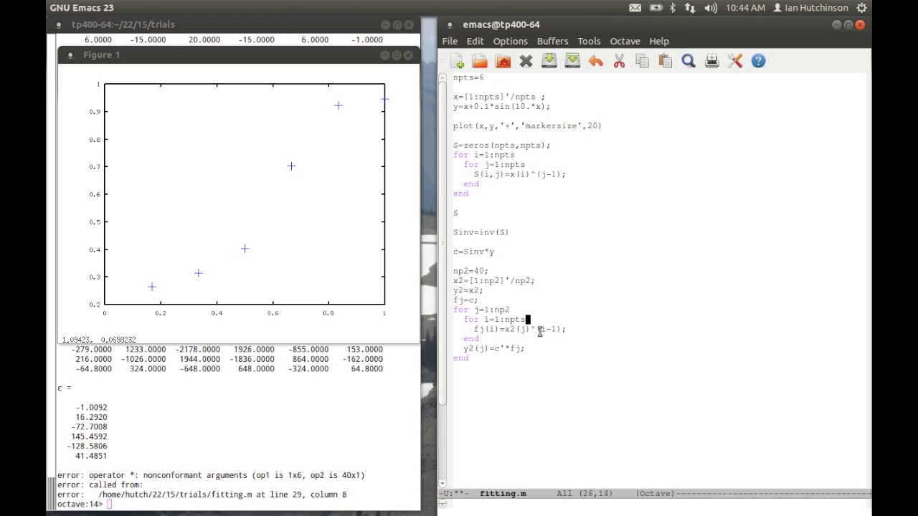
pyautogui.click(319, 422)
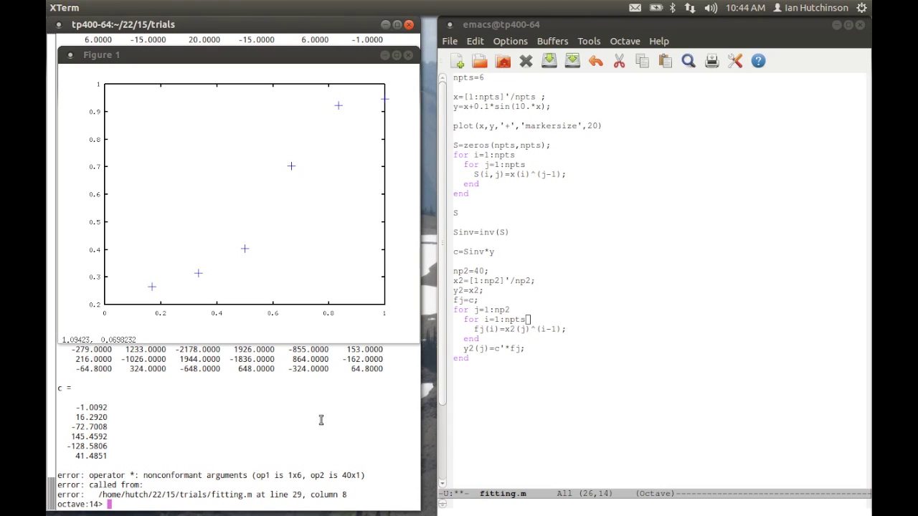
pyautogui.hotkey('alt', 'Tab')
pyautogui.hotkey('ctrl', 'x')
pyautogui.hotkey('ctrl', 's')
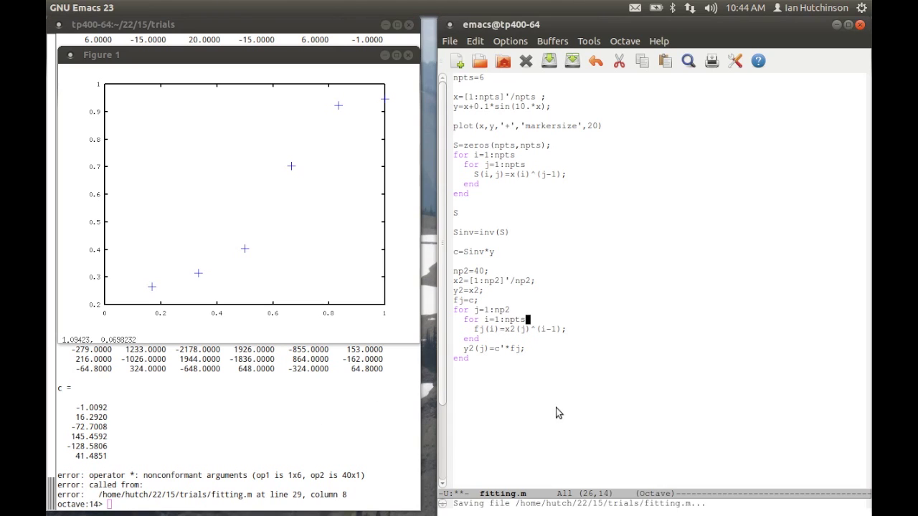
# Rerun fitting in Octave, which now finishes without error
pyautogui.hotkey('alt', 'Tab')
pyautogui.write('fitting')
pyautogui.press('Return')
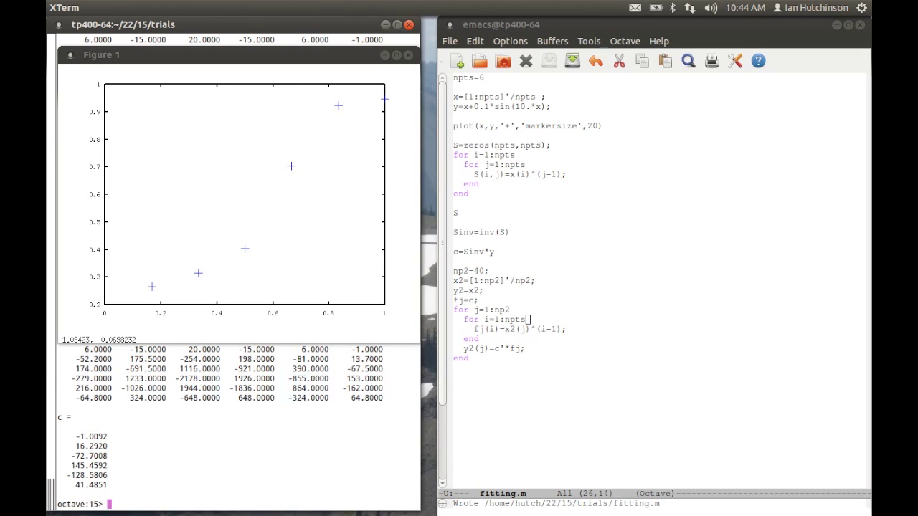
pyautogui.hotkey('alt', 'Tab')
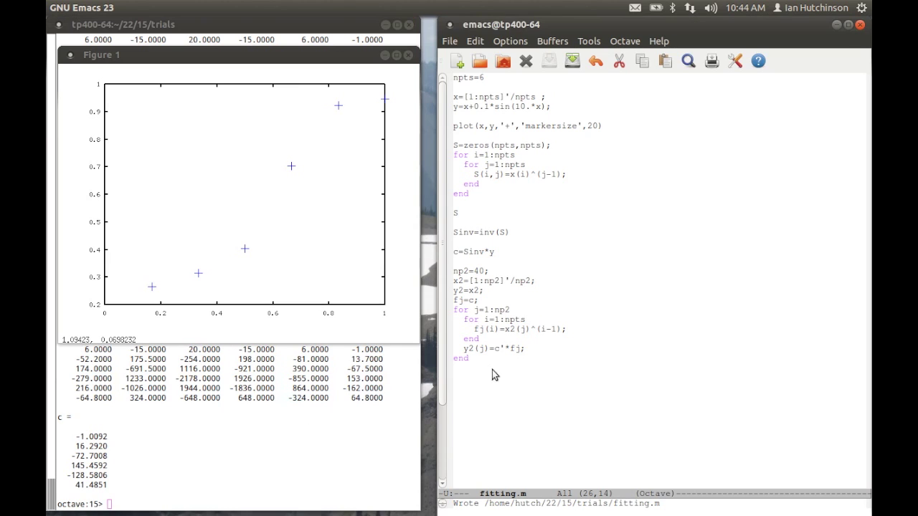
pyautogui.press('Down')
pyautogui.press('Down')
pyautogui.press('Down')
pyautogui.press('Down')
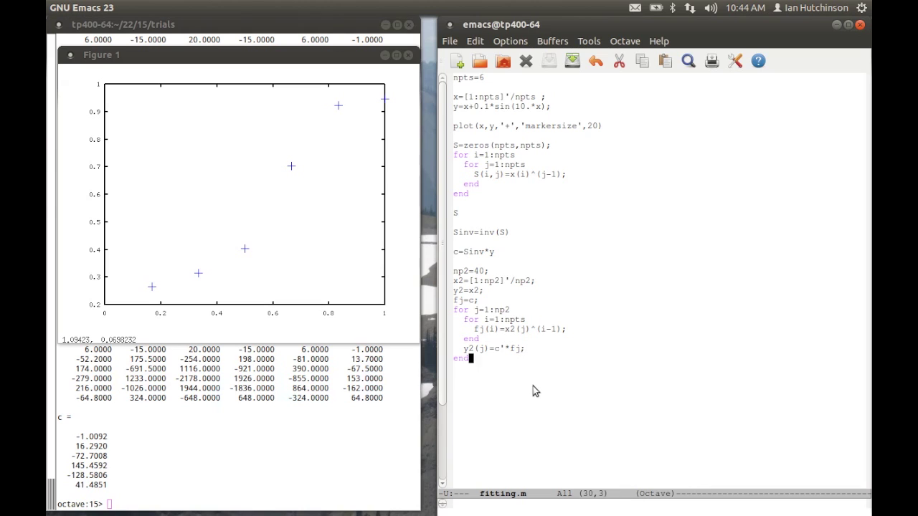
# Append a plot(x2,y2) line after the final loop's end
pyautogui.press('Return')
pyautogui.press('Return')
pyautogui.click(413, 367)
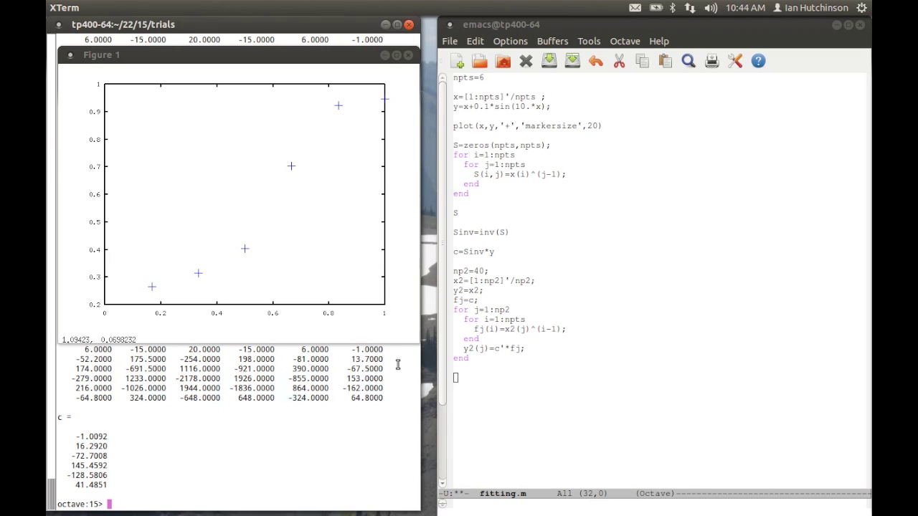
pyautogui.click(452, 376)
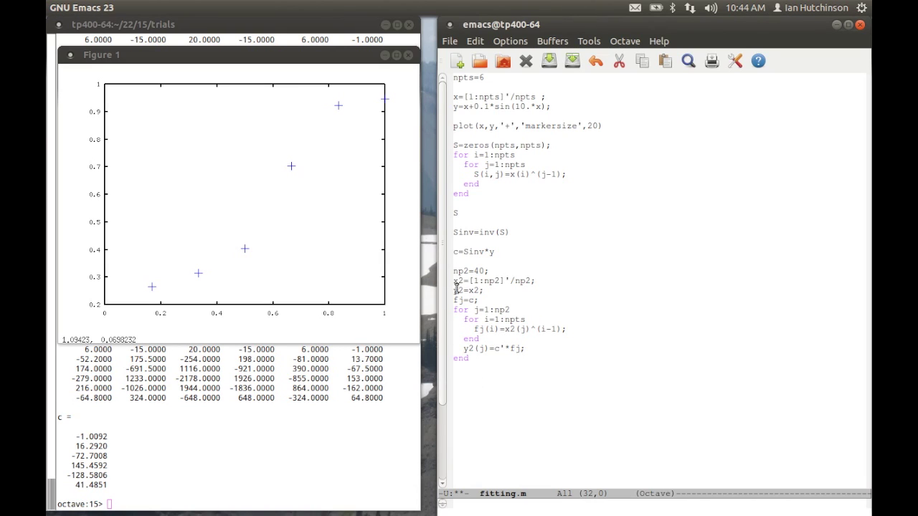
pyautogui.write('plot(')
pyautogui.write('x')
pyautogui.write('2,y2)')
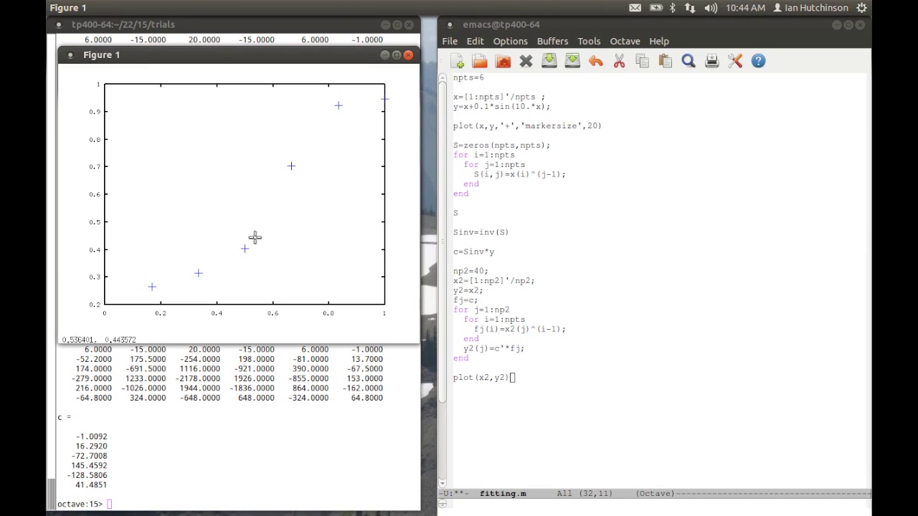
pyautogui.click(549, 394)
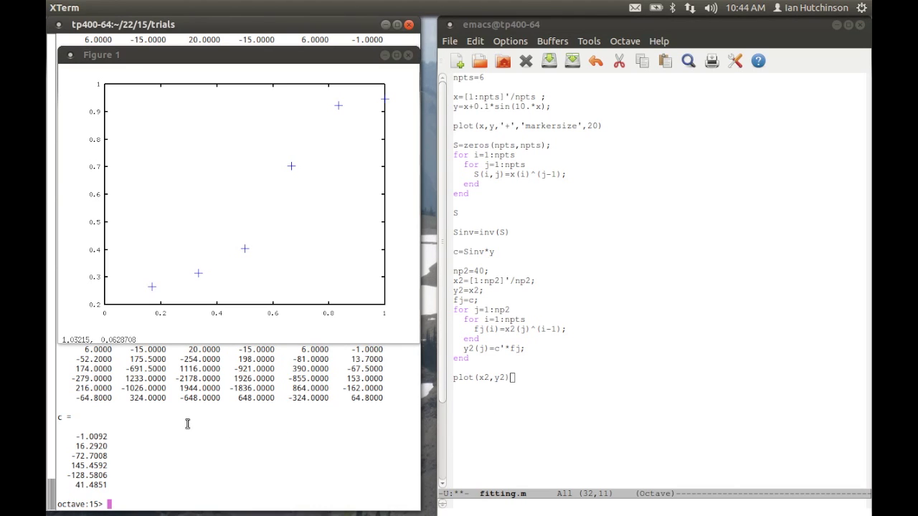
# Save fitting.m and rerun it, drawing only the fit curve in Figure 1
pyautogui.hotkey('ctrl', 'x')
pyautogui.hotkey('ctrl', 's')
pyautogui.write('fitting')
pyautogui.press('Return')
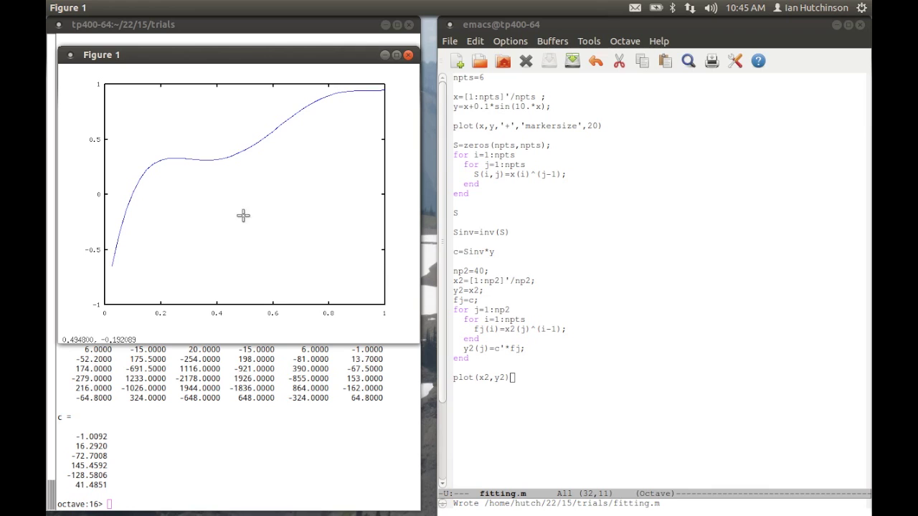
pyautogui.click(629, 400)
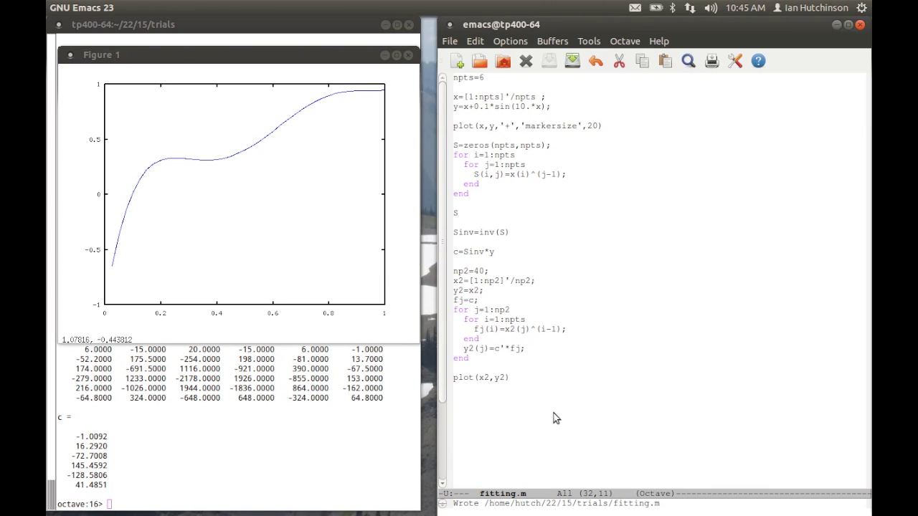
# Insert hold on above plot(x2,y2), save, and rerun fitting in Octave
pyautogui.press('Up')
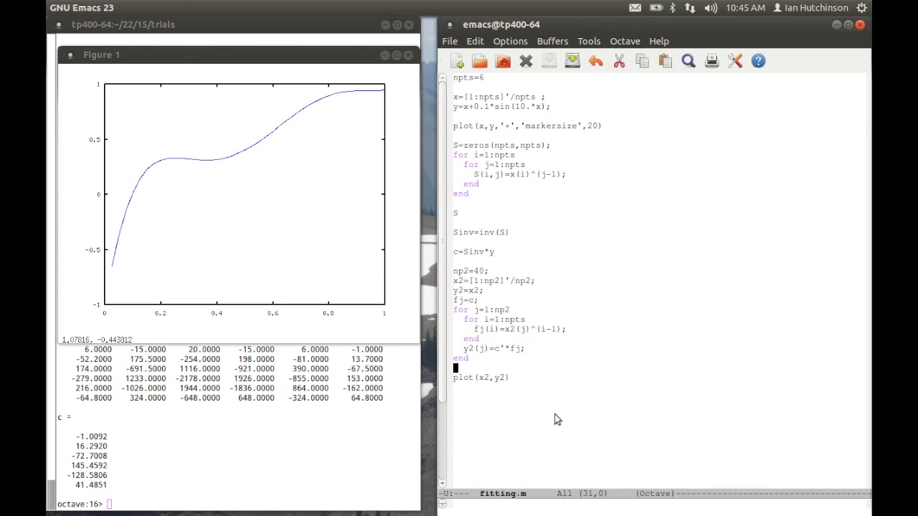
pyautogui.press('Return')
pyautogui.write('ho')
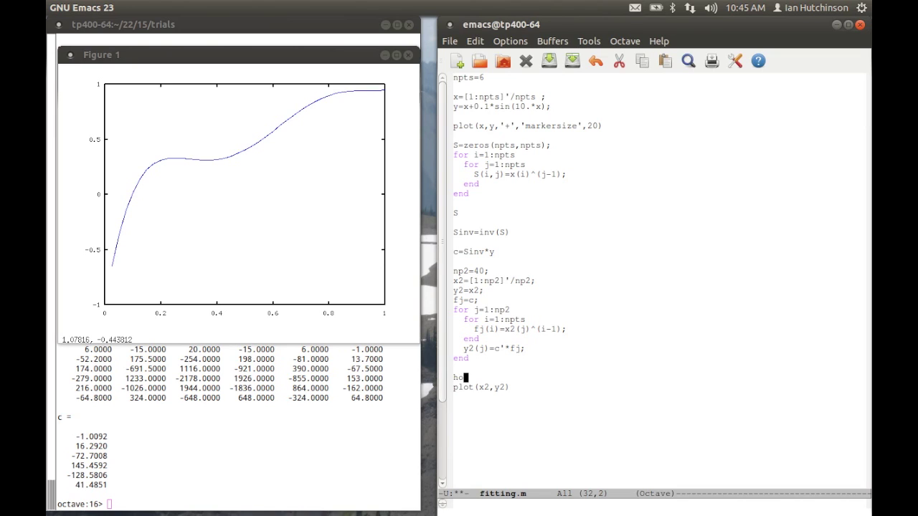
pyautogui.write('ld on')
pyautogui.hotkey('ctrl', 'x')
pyautogui.hotkey('ctrl', 's')
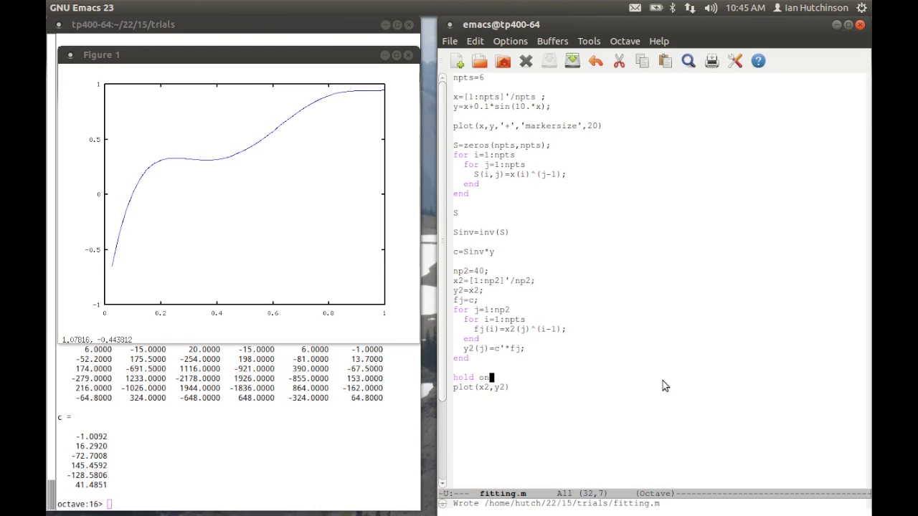
pyautogui.write('fitting')
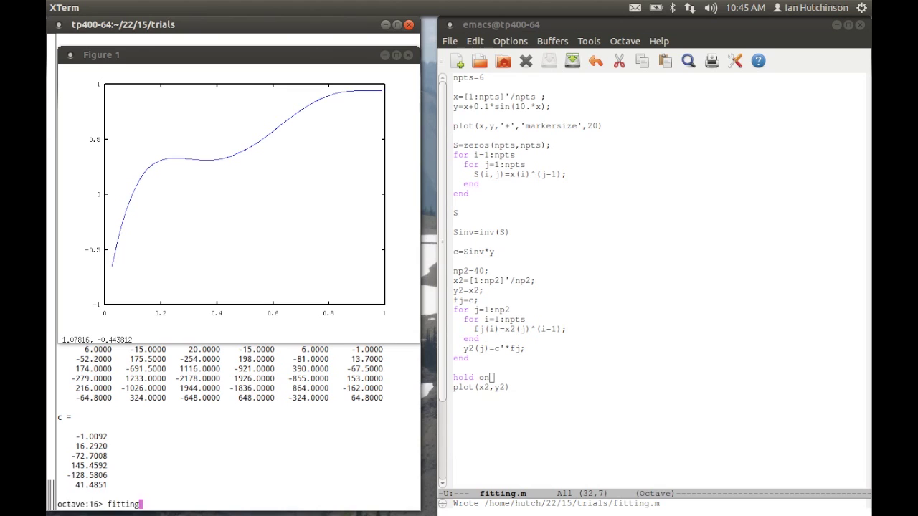
pyautogui.press('Return')
# Bring Figure 1 forward to check the curve passes through the six + points
pyautogui.click(301, 284)
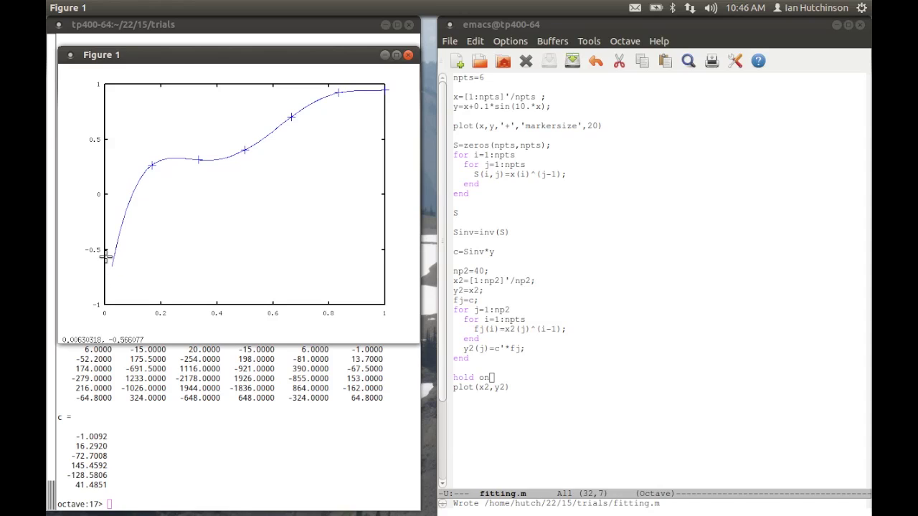
# Insert an axis manual line above hold on and save fitting.m
pyautogui.press('Return')
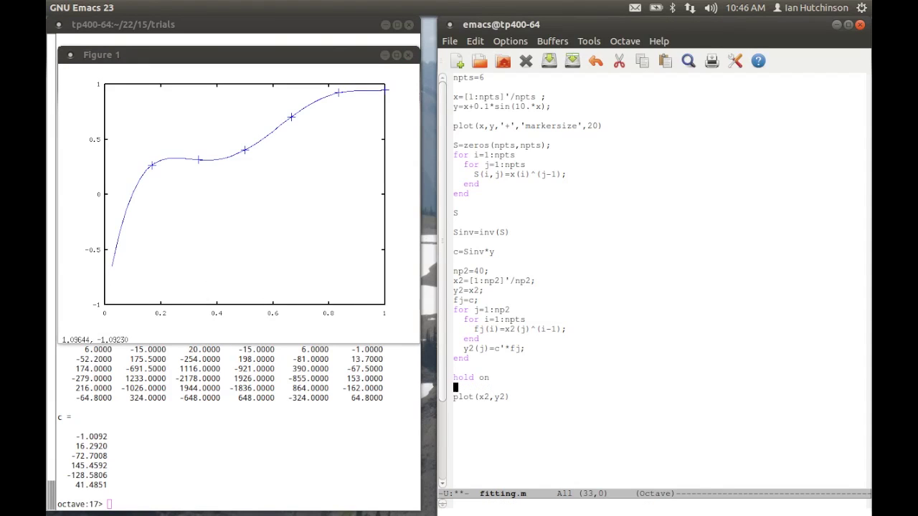
pyautogui.press('BackSpace')
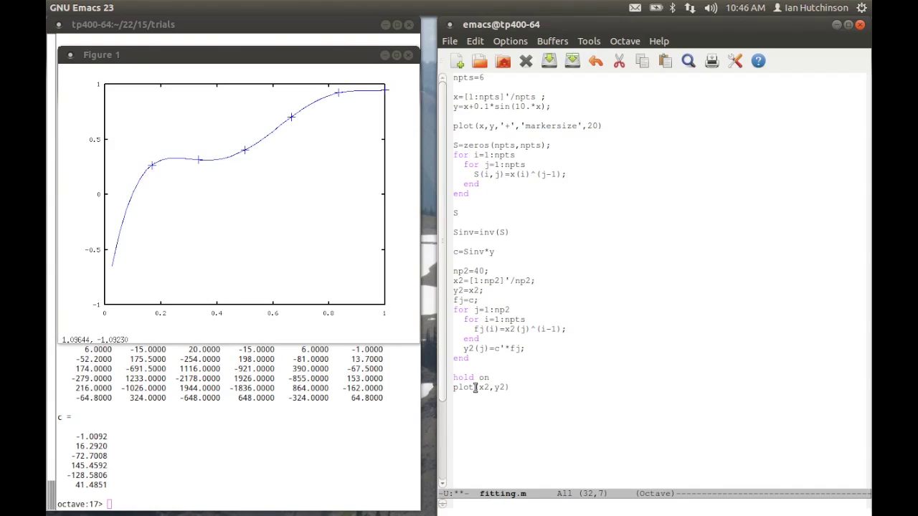
pyautogui.hotkey('ctrl', 'a')
pyautogui.hotkey('ctrl', 'o')
pyautogui.write('axi')
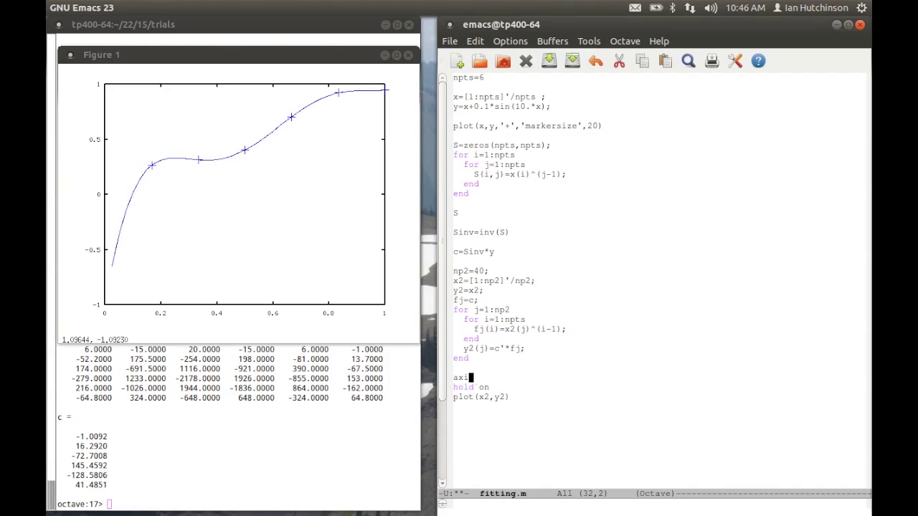
pyautogui.write('s manu')
pyautogui.write('al')
pyautogui.hotkey('ctrl', 'x')
pyautogui.hotkey('ctrl', 's')
# Rerun fitting in Octave and inspect the resulting Figure 1 plot
pyautogui.click(396, 422)
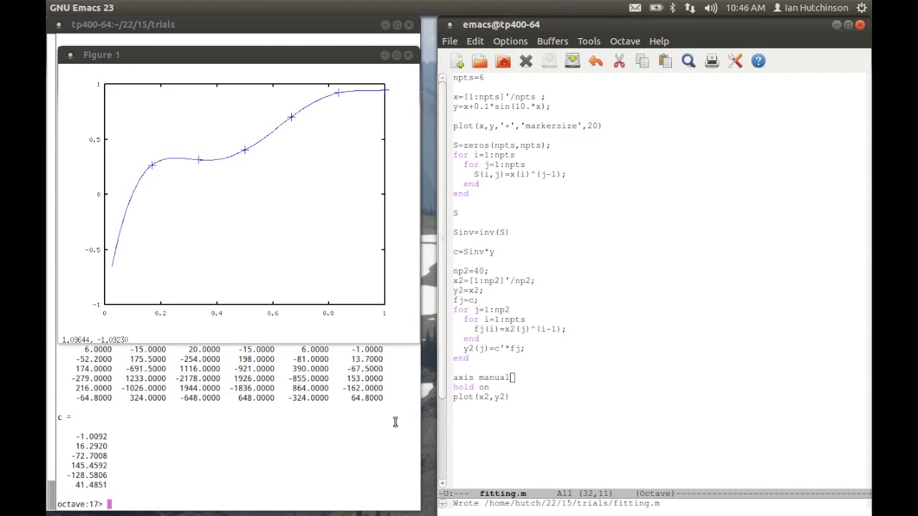
pyautogui.write('fitting')
pyautogui.press('Return')
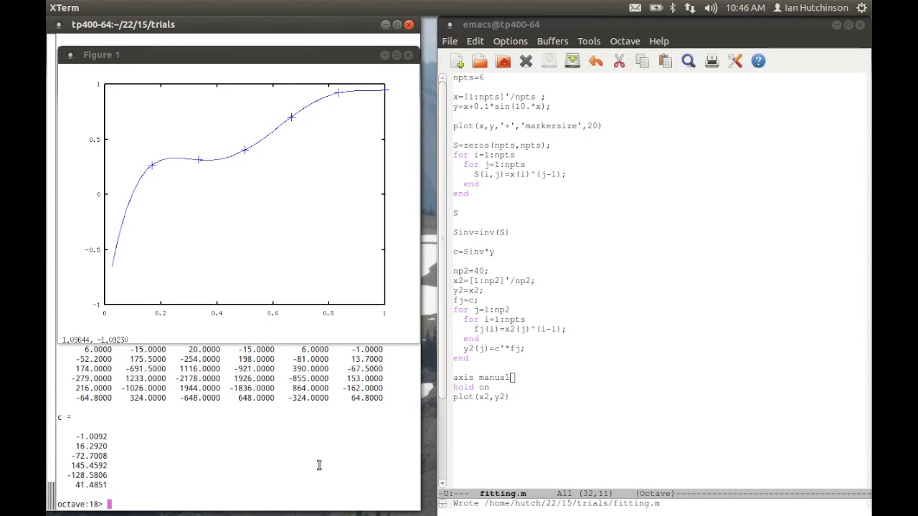
pyautogui.click(473, 455)
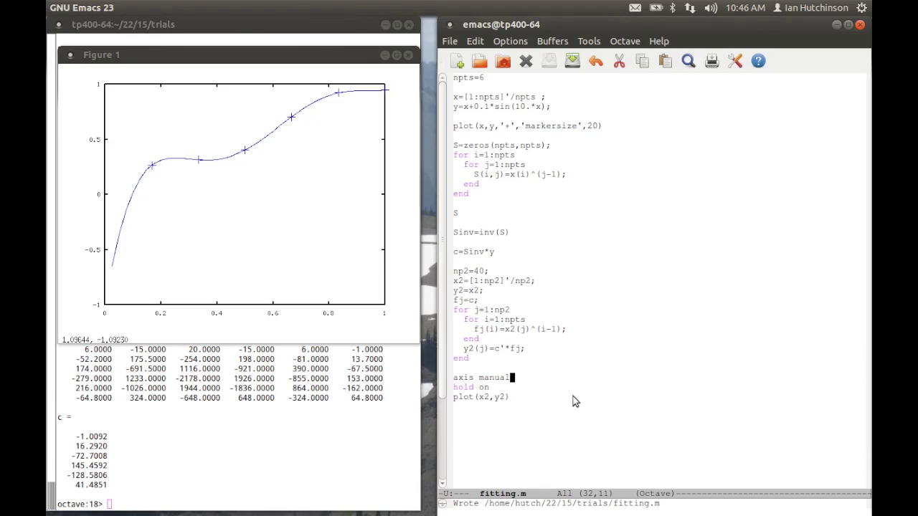
pyautogui.click(152, 293)
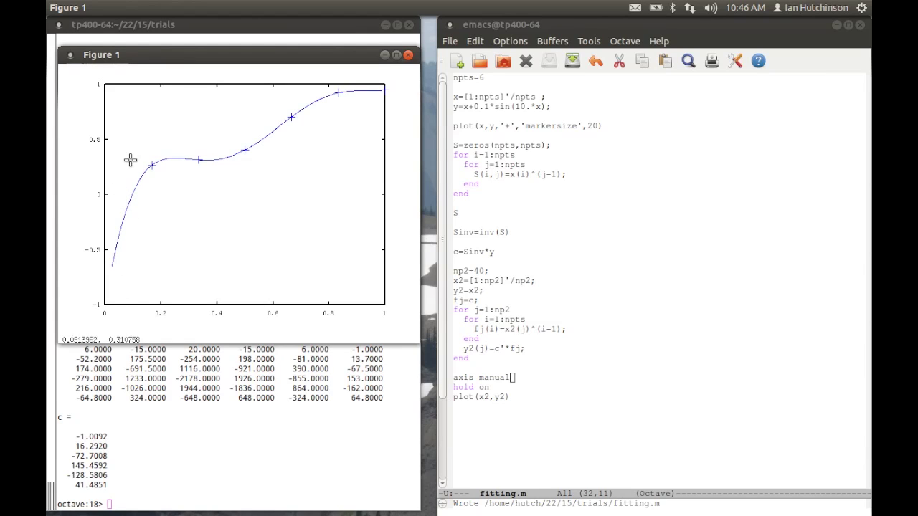
pyautogui.click(484, 363)
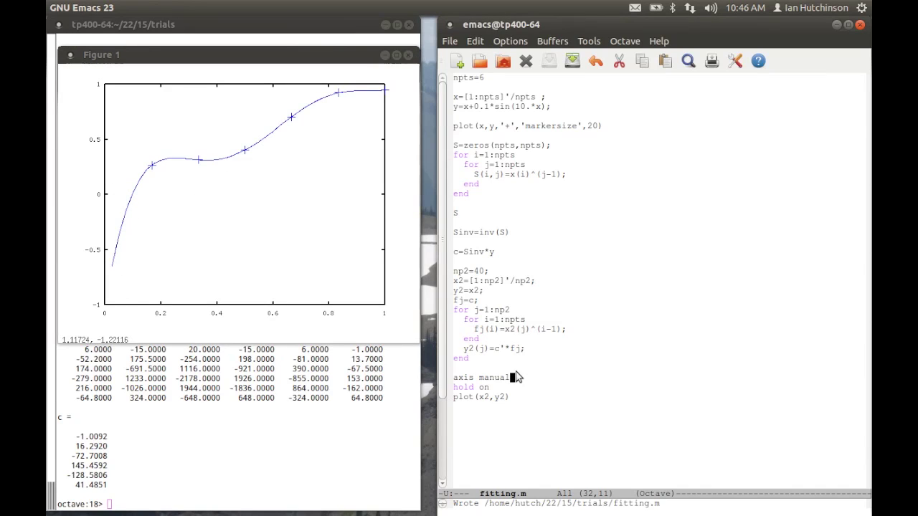
pyautogui.click(344, 369)
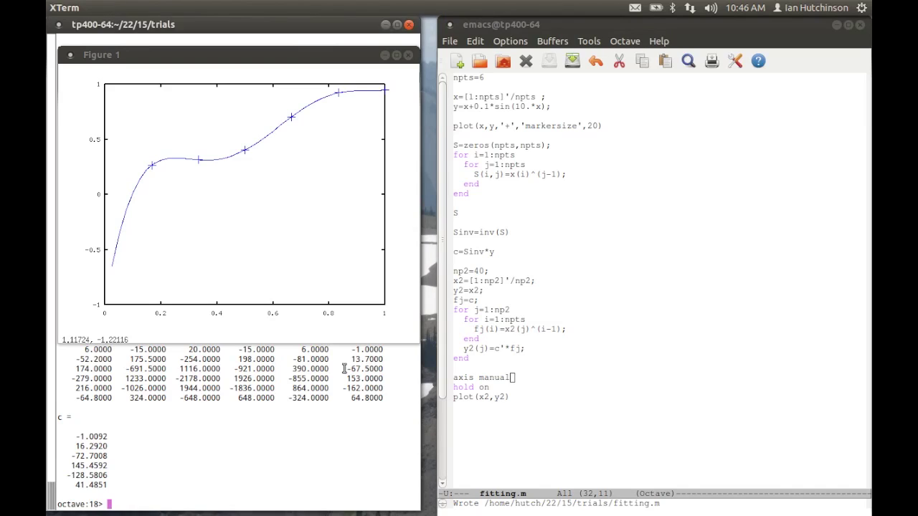
pyautogui.click(297, 266)
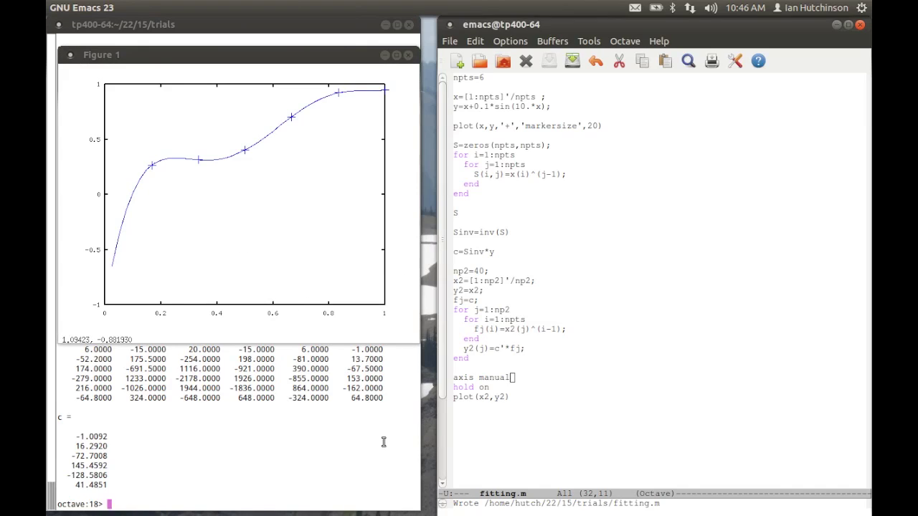
# Run 'hold off' and rerun 'fitting' in Octave, then check Figure 1's redrawn plot
pyautogui.write('hl')
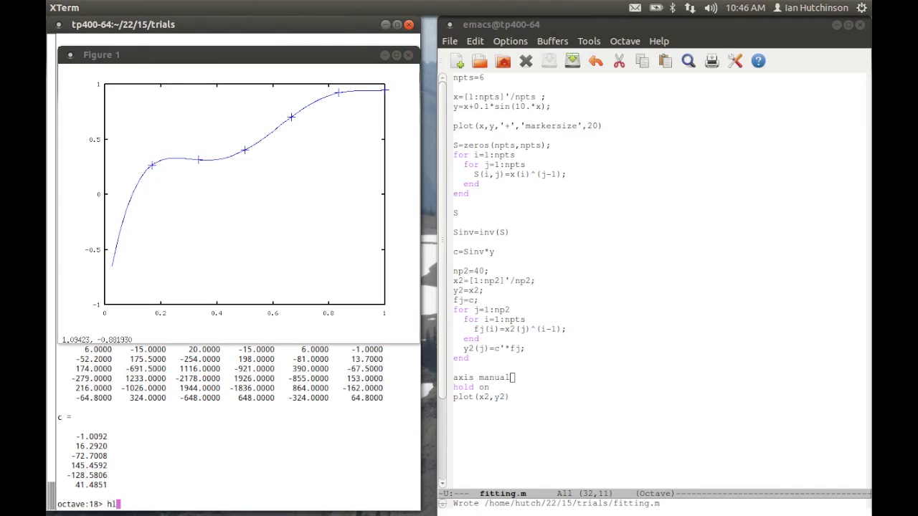
pyautogui.press('BackSpace')
pyautogui.write('old off')
pyautogui.press('Return')
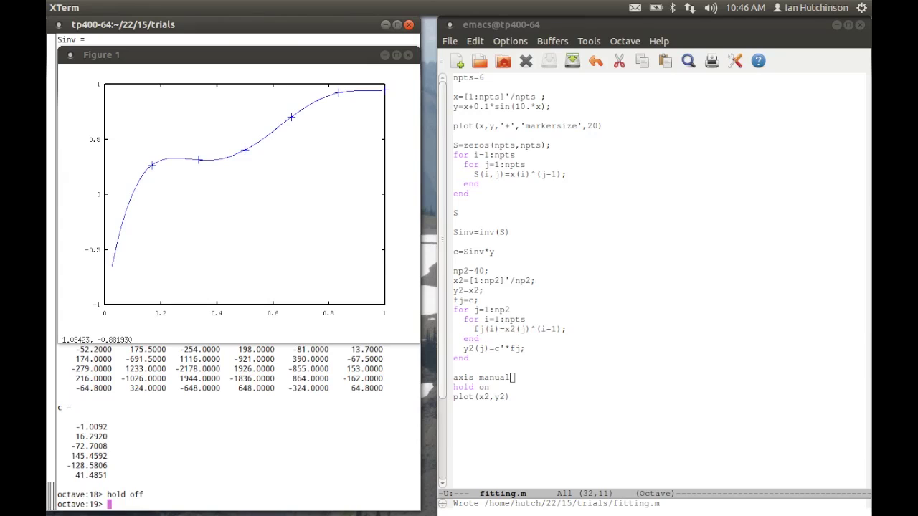
pyautogui.write('fitting')
pyautogui.press('Return')
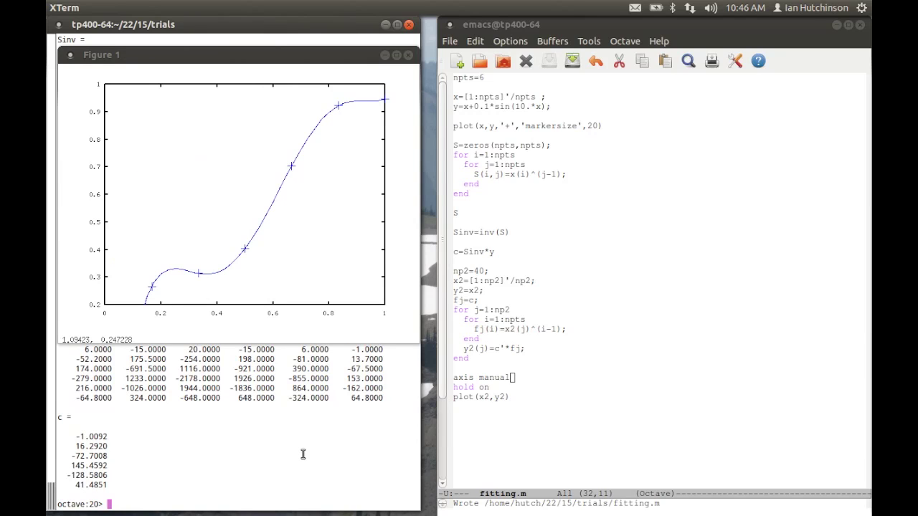
pyautogui.click(147, 318)
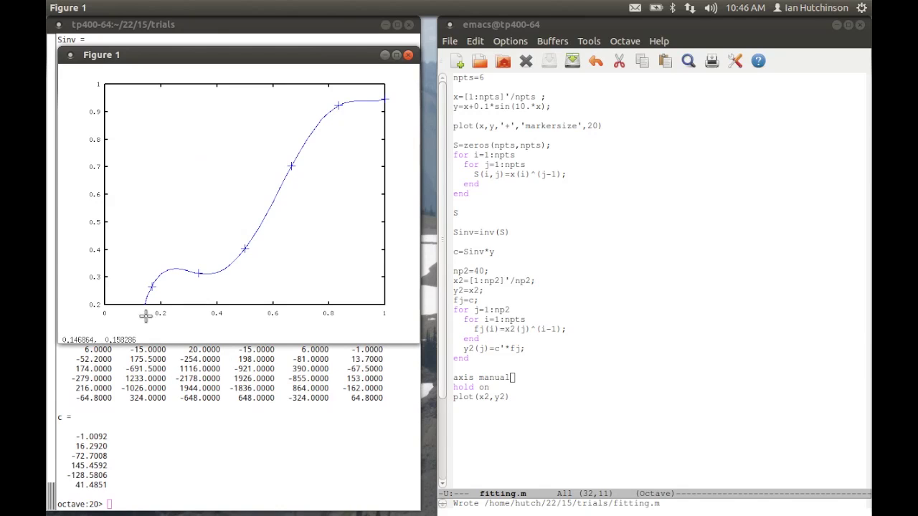